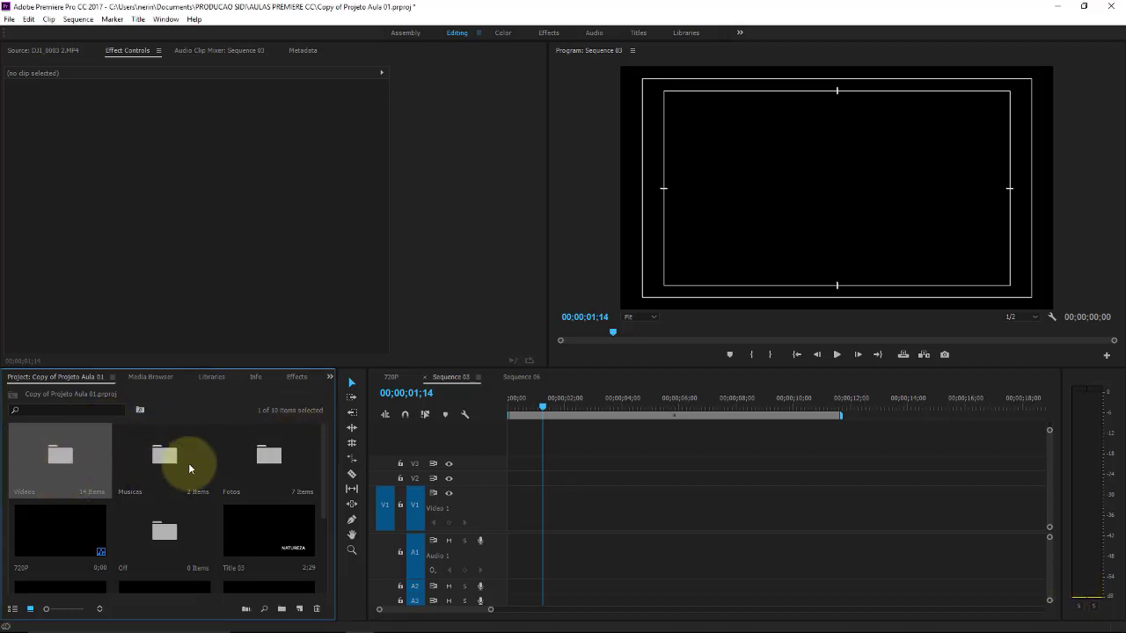
Open the Videos bin and load DJI_0017.MP4 into the Source Monitor, scrubbing through it.
{"action": "double_click", "coordinate": [70, 461]}
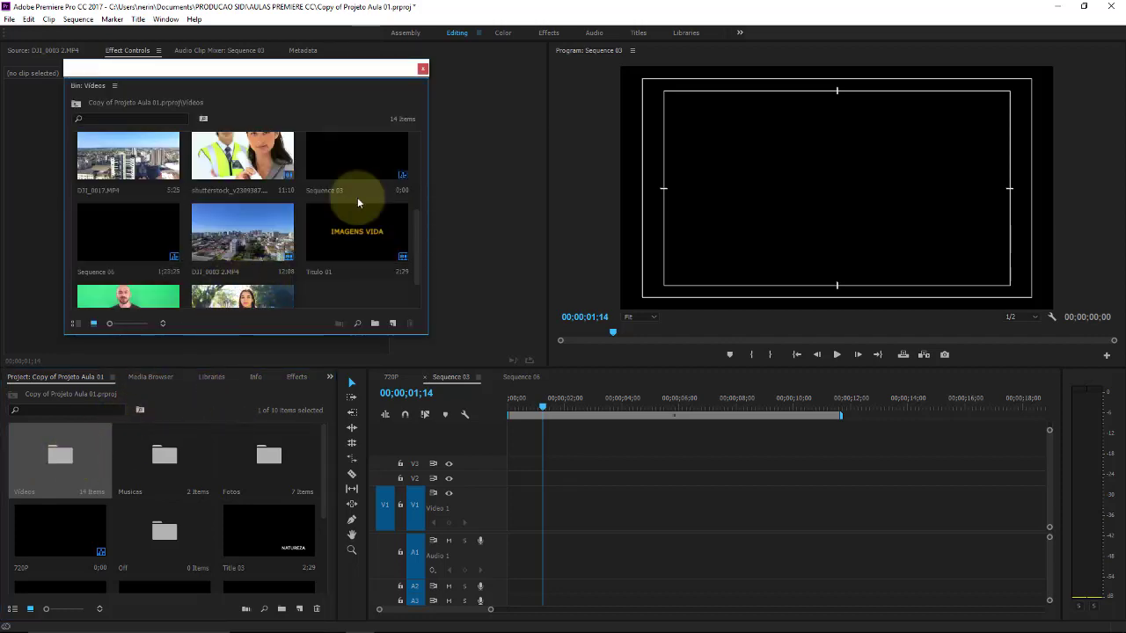
{"action": "scroll", "coordinate": [415, 229], "scroll_direction": "up", "scroll_amount": 5}
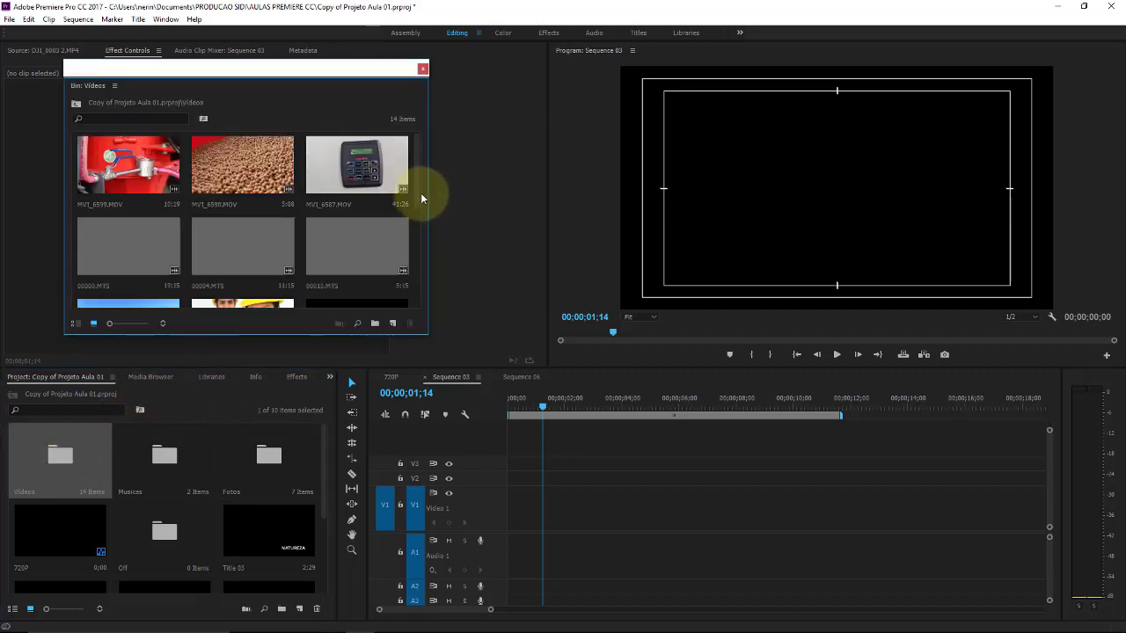
{"action": "left_click_drag", "start_coordinate": [418, 172], "coordinate": [424, 237]}
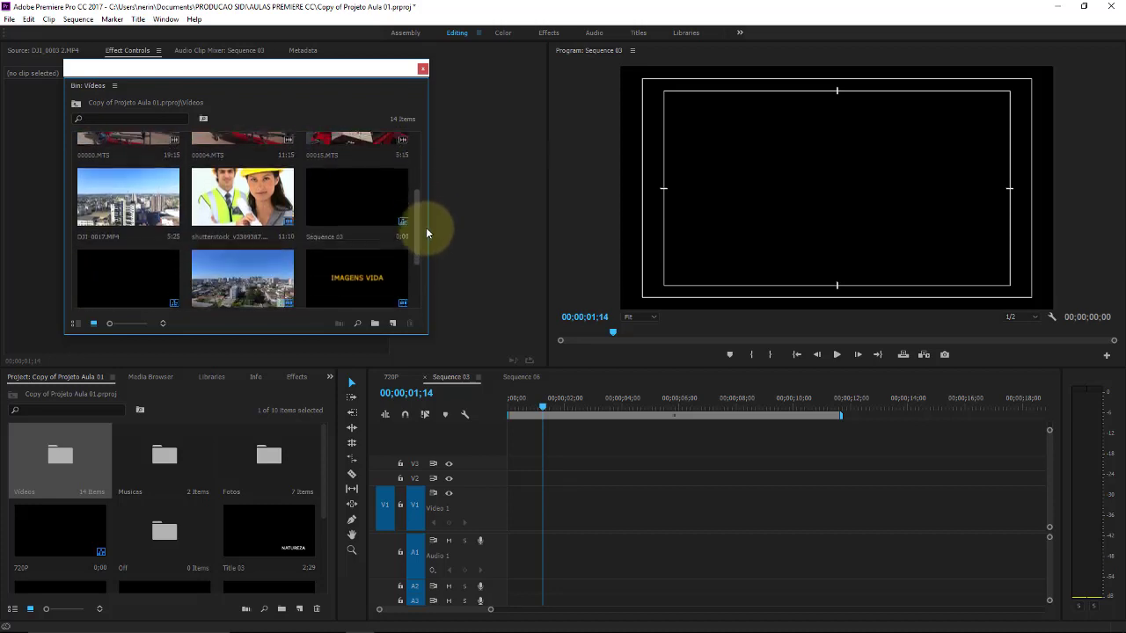
{"action": "double_click", "coordinate": [132, 172]}
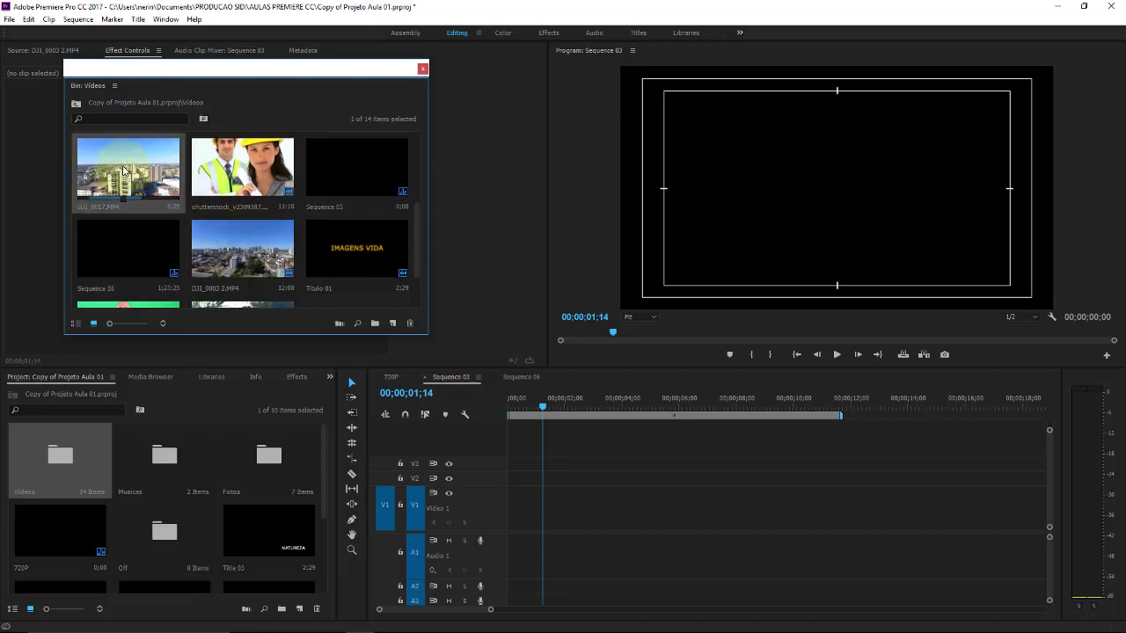
{"action": "left_click_drag", "start_coordinate": [279, 77], "coordinate": [244, 396]}
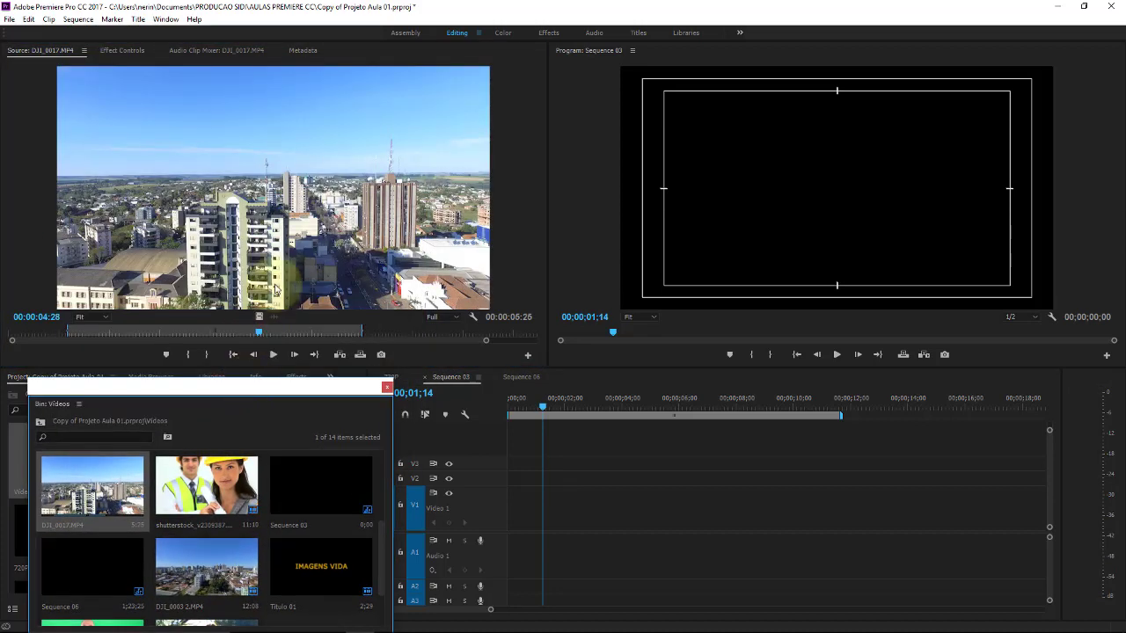
{"action": "left_click_drag", "start_coordinate": [258, 332], "coordinate": [201, 334]}
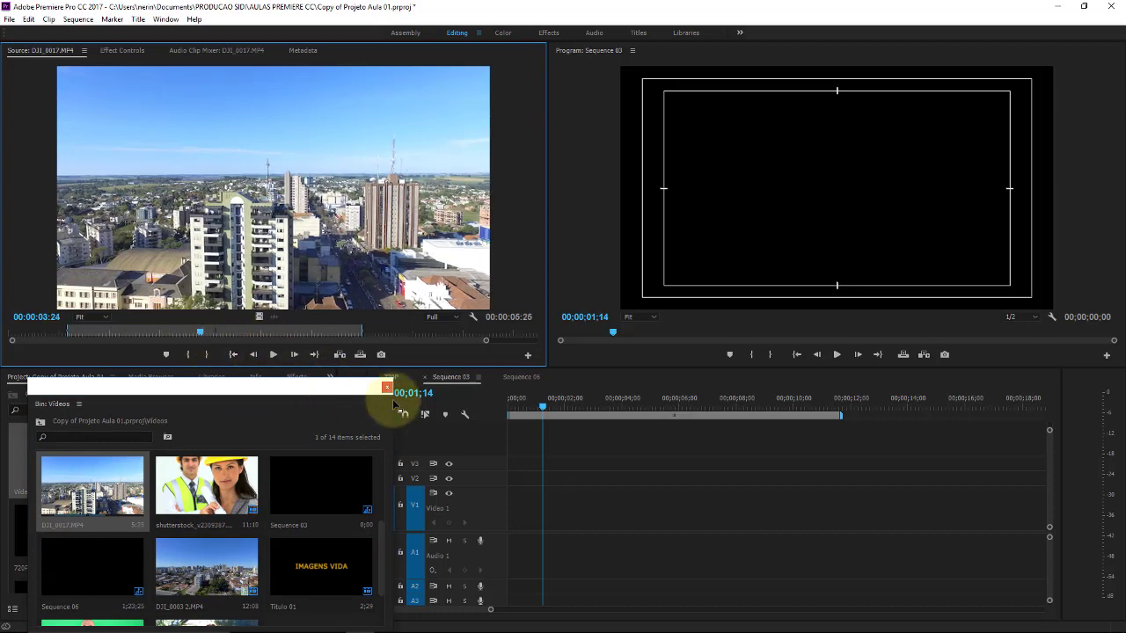
Close the floating Videos bin, reopen it and scroll down its clip list.
{"action": "left_click", "coordinate": [387, 388]}
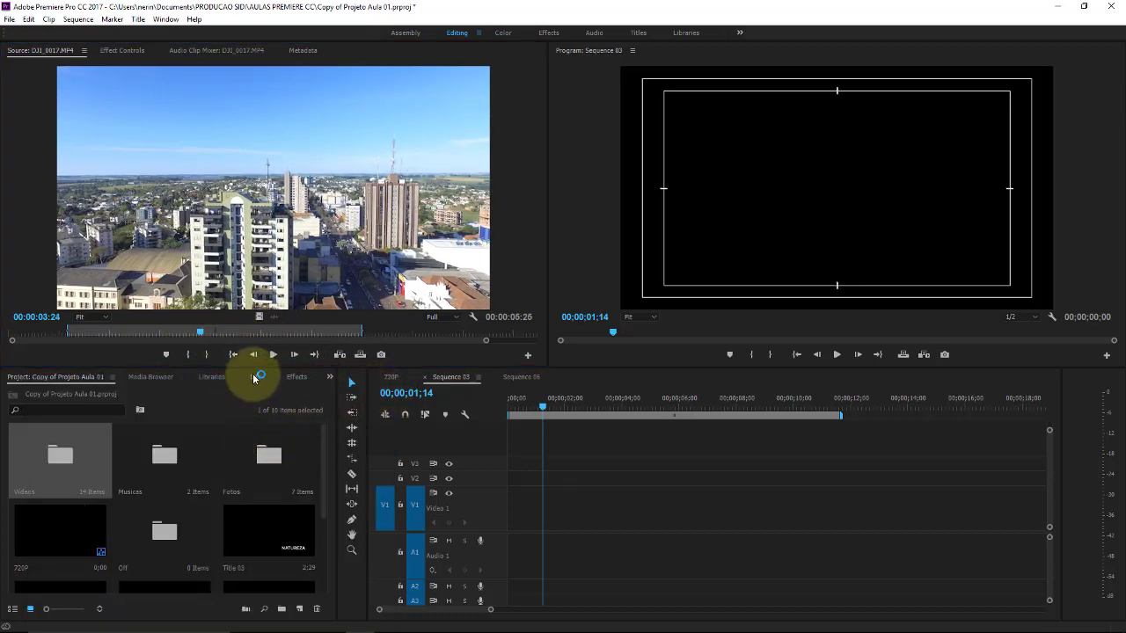
{"action": "double_click", "coordinate": [75, 451]}
{"action": "scroll", "coordinate": [420, 232], "scroll_direction": "down", "scroll_amount": 3}
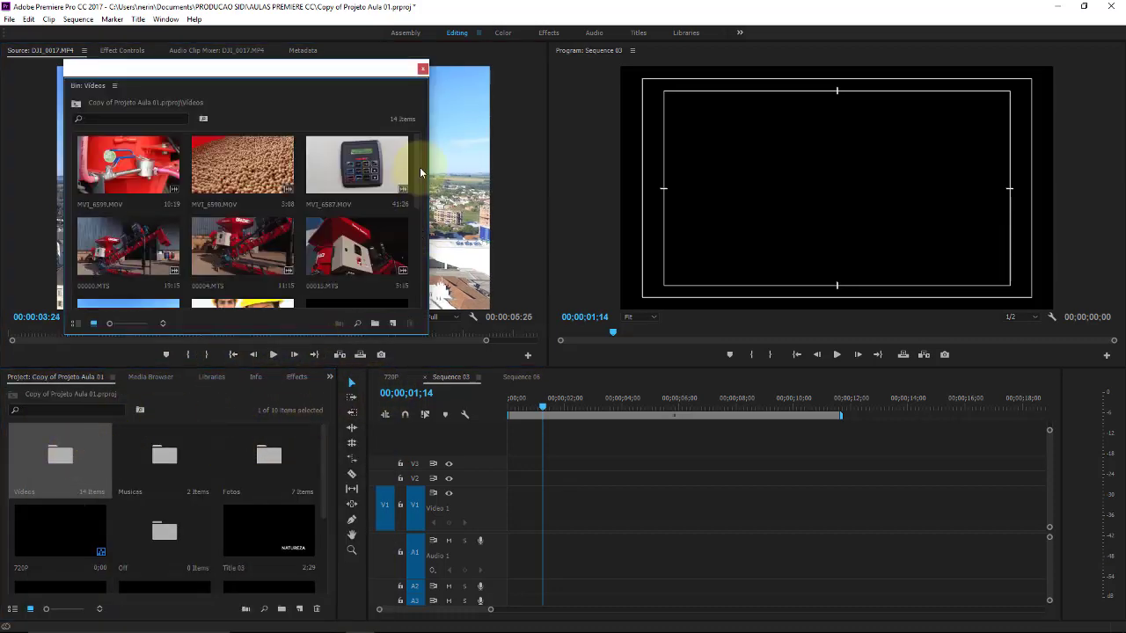
{"action": "scroll", "coordinate": [414, 187], "scroll_direction": "down", "scroll_amount": 3}
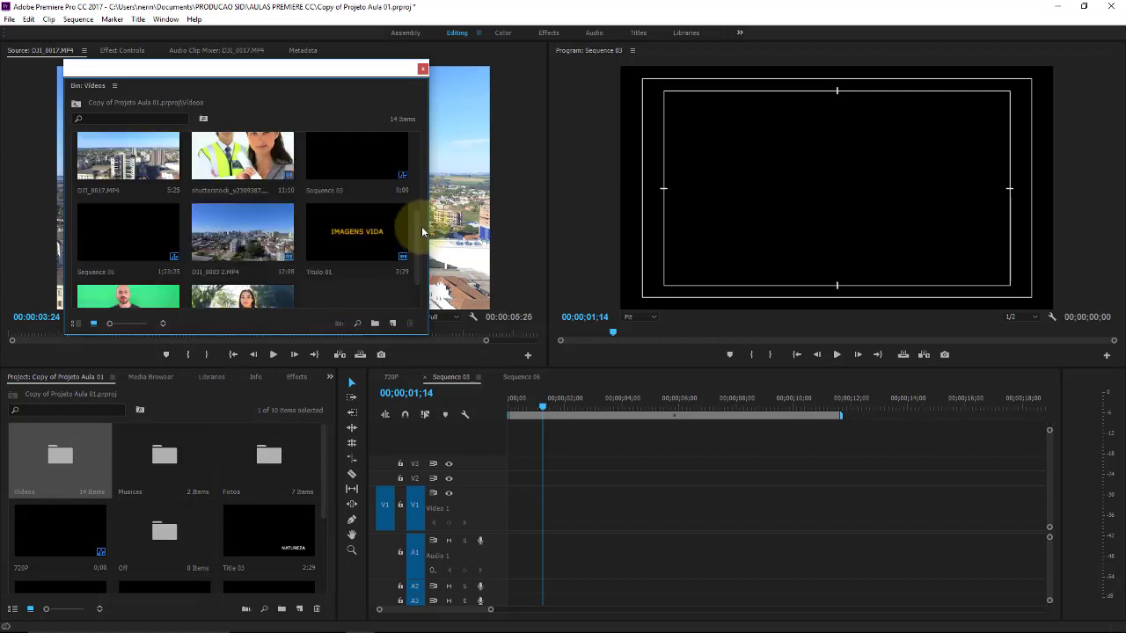
Preview DJI_0003 2.MP4 in the Source Monitor and drag it onto V1 of Sequence 03.
{"action": "mouse_move", "coordinate": [264, 222]}
{"action": "left_mouse_down"}
{"action": "mouse_move", "coordinate": [268, 99]}
{"action": "mouse_move", "coordinate": [240, 403]}
{"action": "left_mouse_up"}
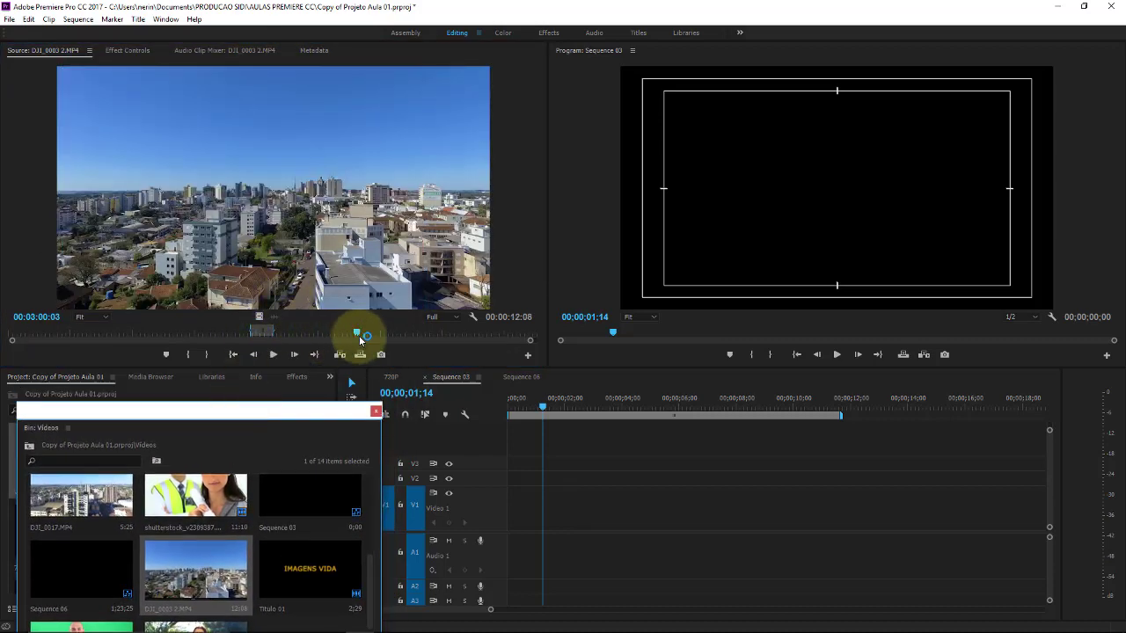
{"action": "left_click_drag", "start_coordinate": [357, 334], "coordinate": [261, 343]}
{"action": "left_click_drag", "start_coordinate": [264, 282], "coordinate": [508, 526]}
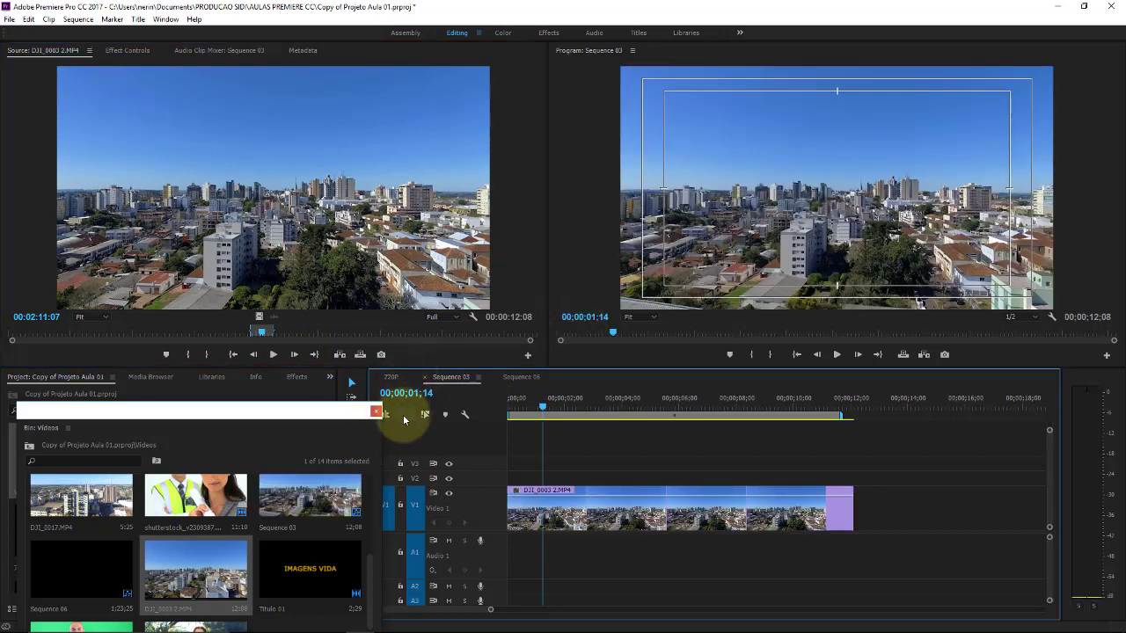
{"action": "left_click", "coordinate": [375, 411]}
Drag Levels from Video Effects > Adjust onto the DJI_0003 2.MP4 clip on V1.
{"action": "left_click", "coordinate": [296, 377]}
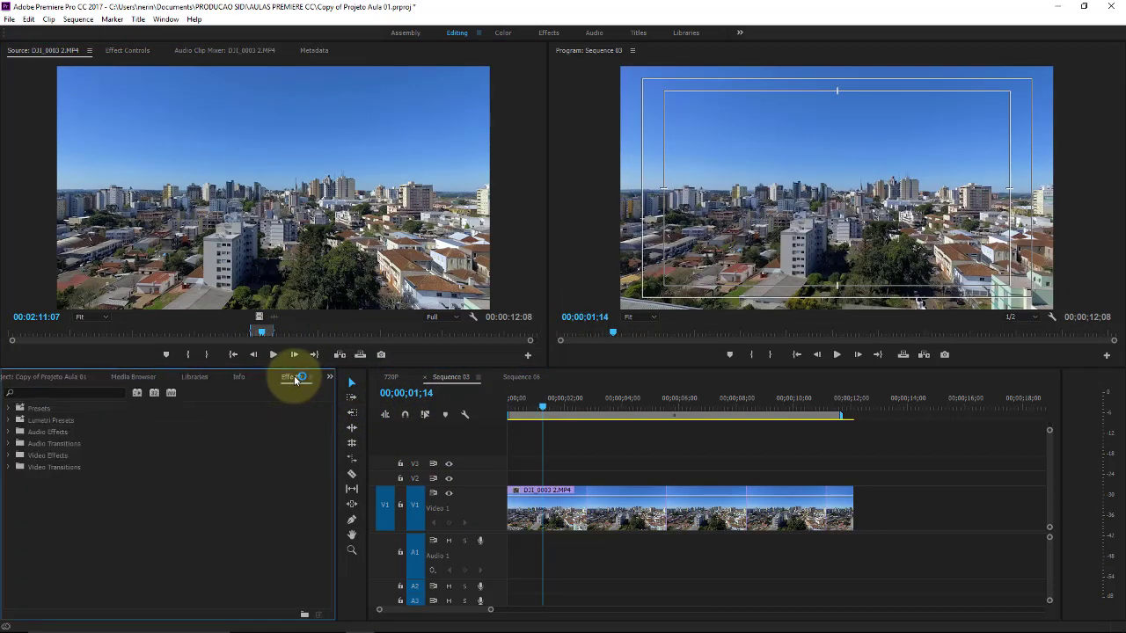
{"action": "left_click", "coordinate": [515, 431]}
{"action": "mouse_move", "coordinate": [533, 402]}
{"action": "left_mouse_down"}
{"action": "mouse_move", "coordinate": [519, 419]}
{"action": "mouse_move", "coordinate": [516, 410]}
{"action": "left_mouse_up"}
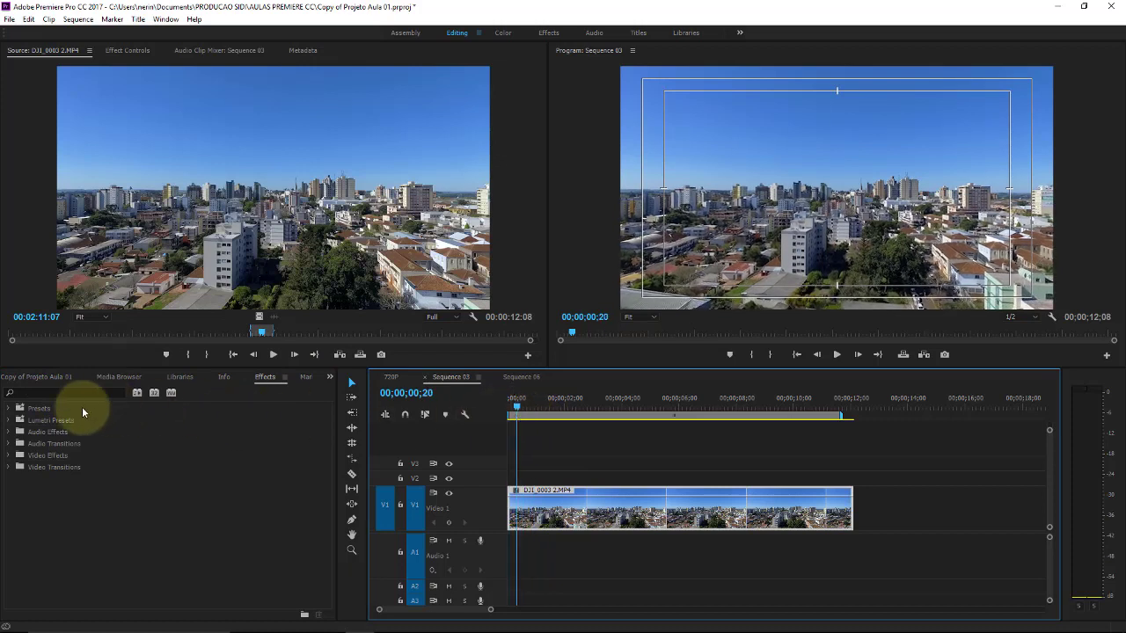
{"action": "left_click", "coordinate": [11, 456]}
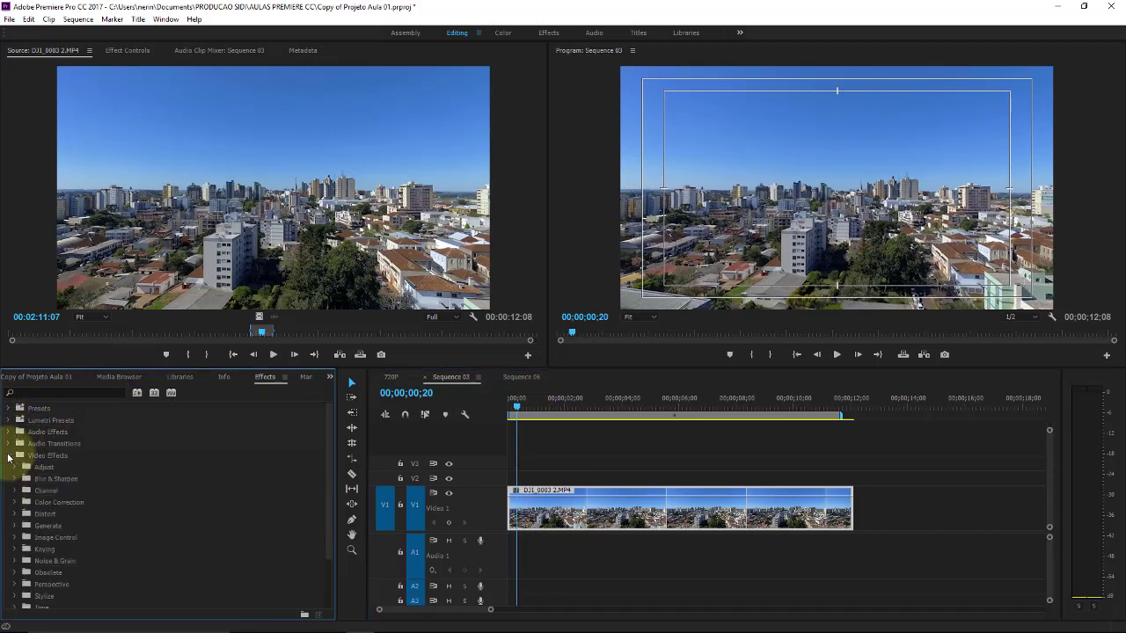
{"action": "left_click", "coordinate": [325, 429]}
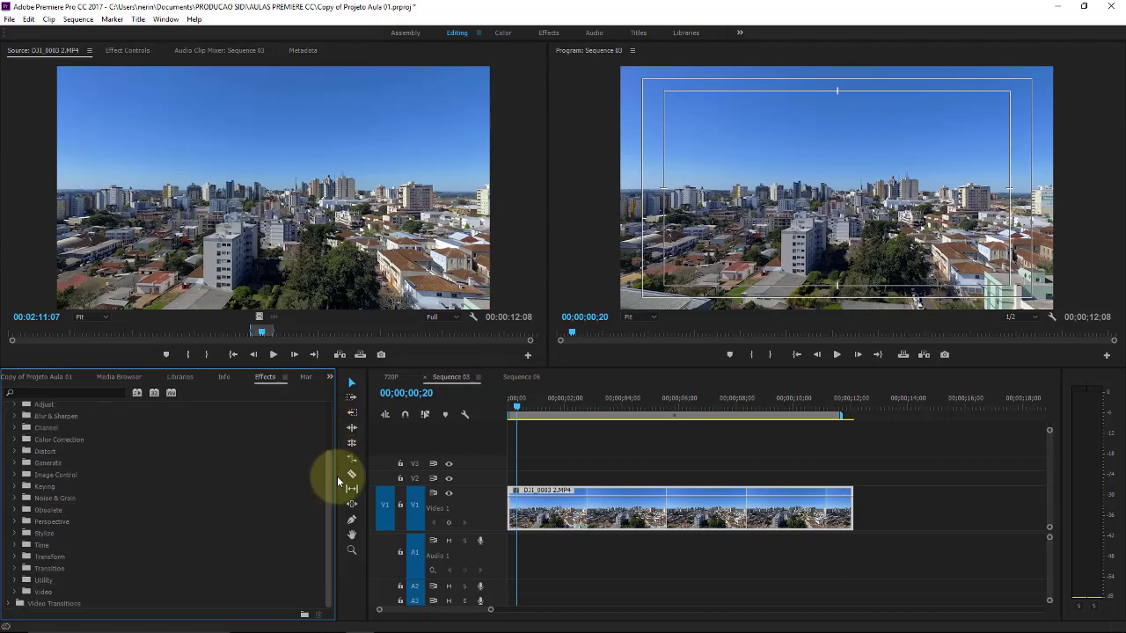
{"action": "left_click_drag", "start_coordinate": [333, 426], "coordinate": [335, 423]}
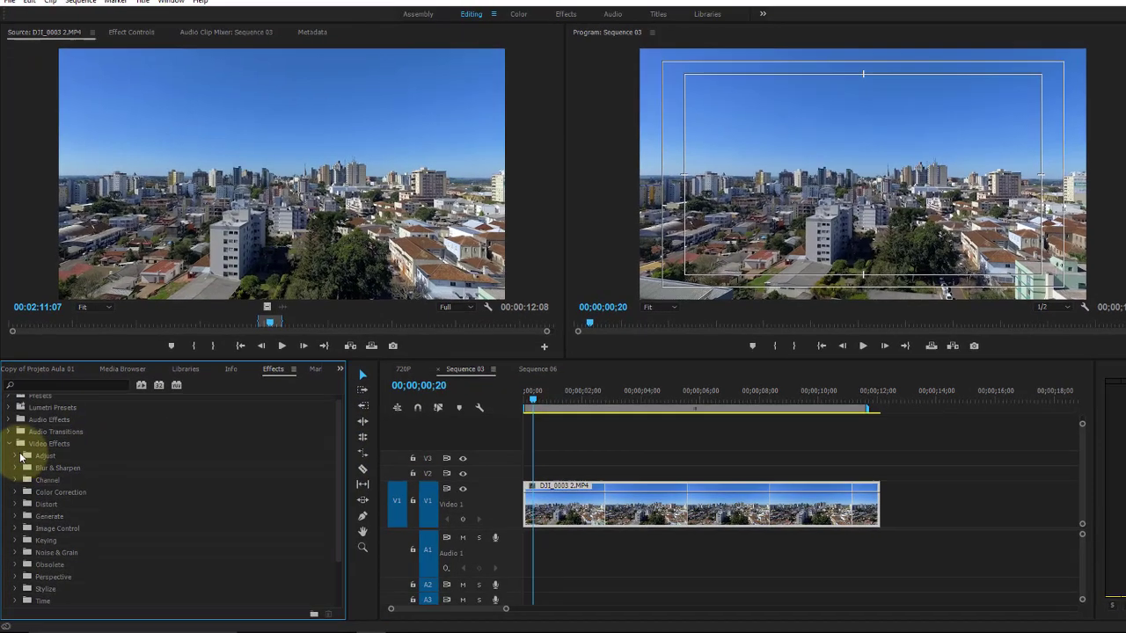
{"action": "left_click", "coordinate": [15, 460]}
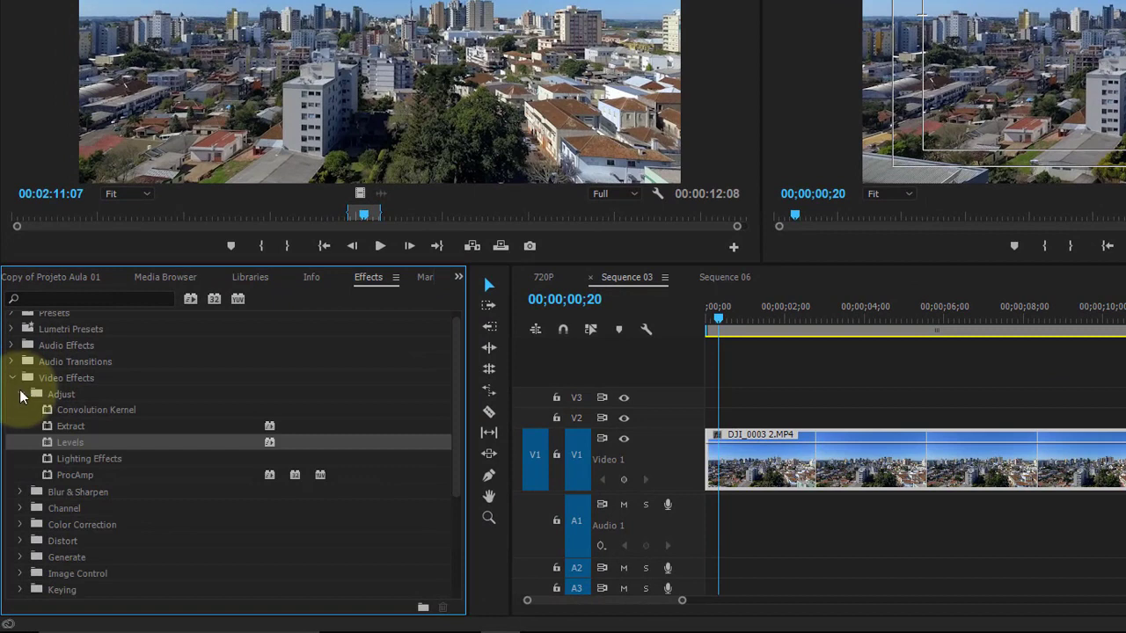
{"action": "left_click", "coordinate": [69, 443]}
{"action": "left_click_drag", "start_coordinate": [70, 443], "coordinate": [746, 466]}
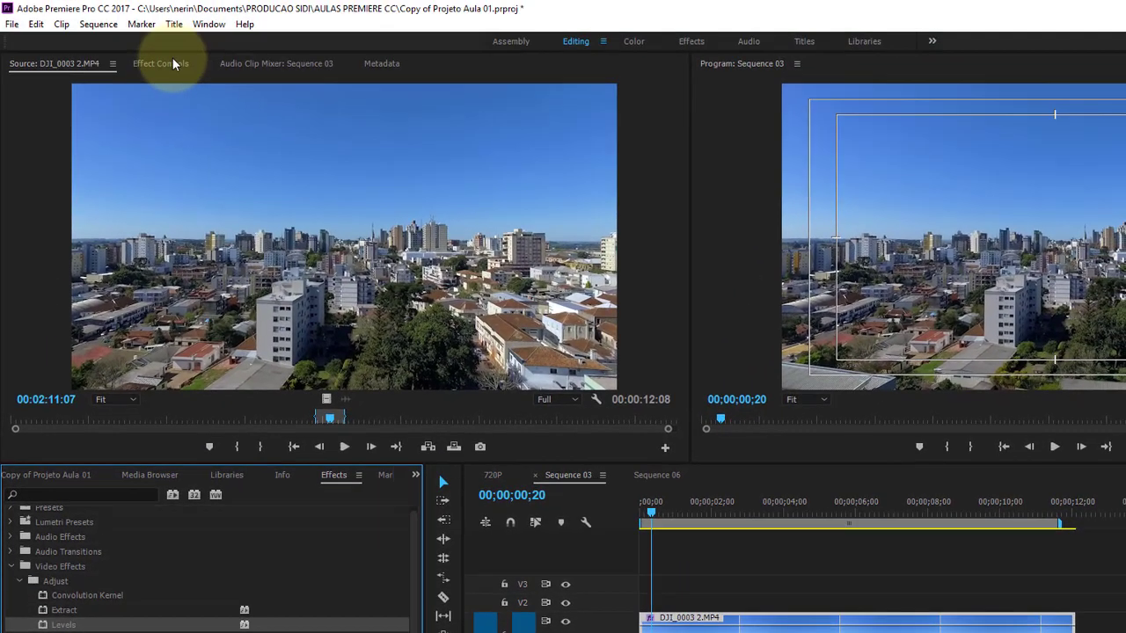
Show the Levels parameters in Effect Controls and park the playhead at 00;00;00;00.
{"action": "left_click", "coordinate": [170, 65]}
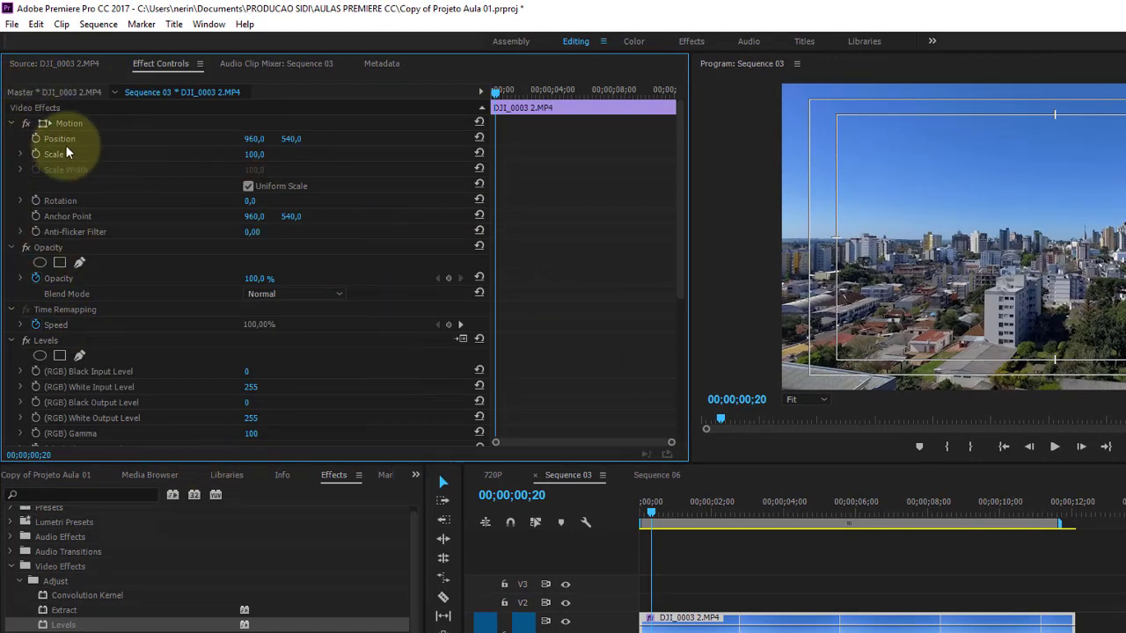
{"action": "left_click", "coordinate": [56, 209]}
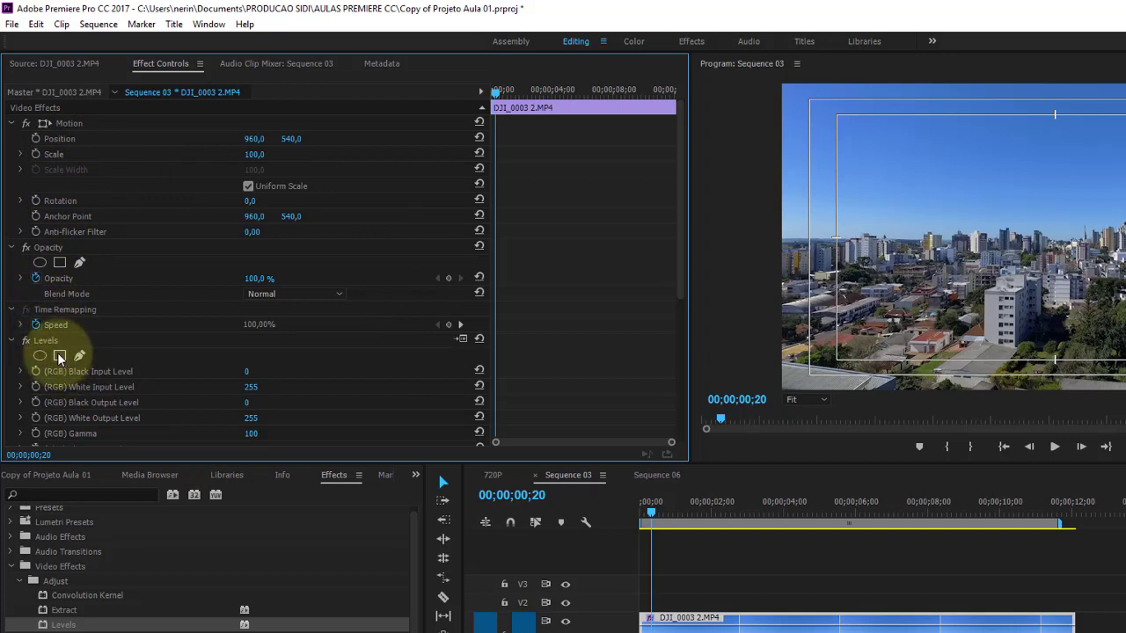
{"action": "mouse_move", "coordinate": [682, 238]}
{"action": "left_mouse_down"}
{"action": "mouse_move", "coordinate": [687, 398]}
{"action": "mouse_move", "coordinate": [688, 358]}
{"action": "left_mouse_up"}
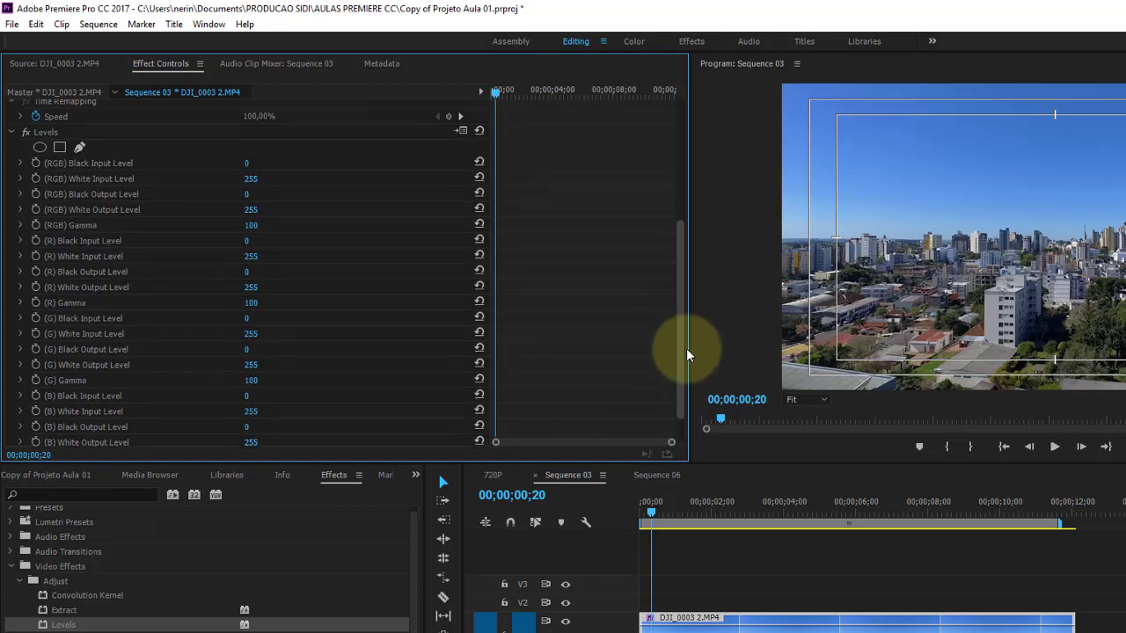
{"action": "left_click_drag", "start_coordinate": [688, 358], "coordinate": [686, 344]}
{"action": "left_click", "coordinate": [642, 506]}
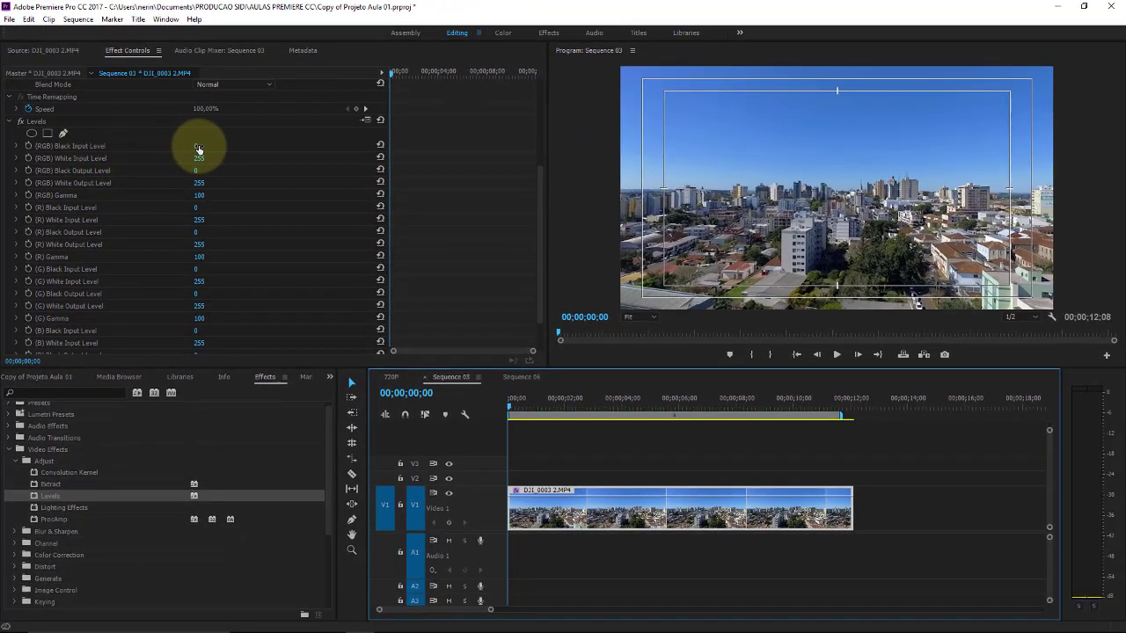
{"action": "mouse_move", "coordinate": [199, 147]}
{"action": "left_mouse_down"}
{"action": "mouse_move", "coordinate": [306, 145]}
{"action": "mouse_move", "coordinate": [276, 144]}
{"action": "left_mouse_up"}
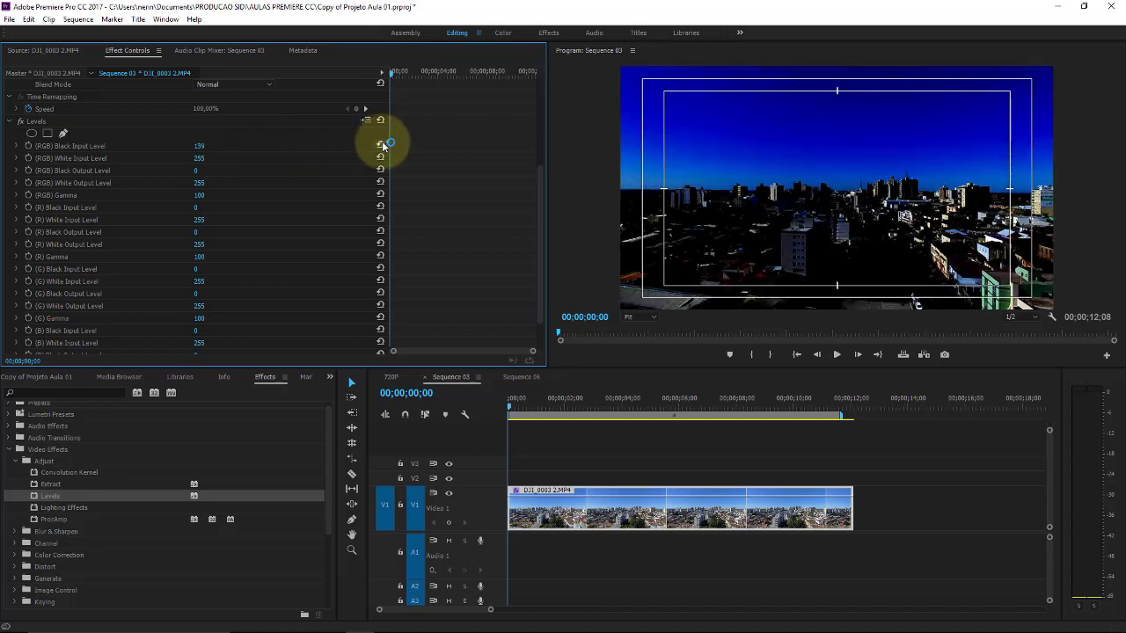
{"action": "left_click", "coordinate": [380, 144]}
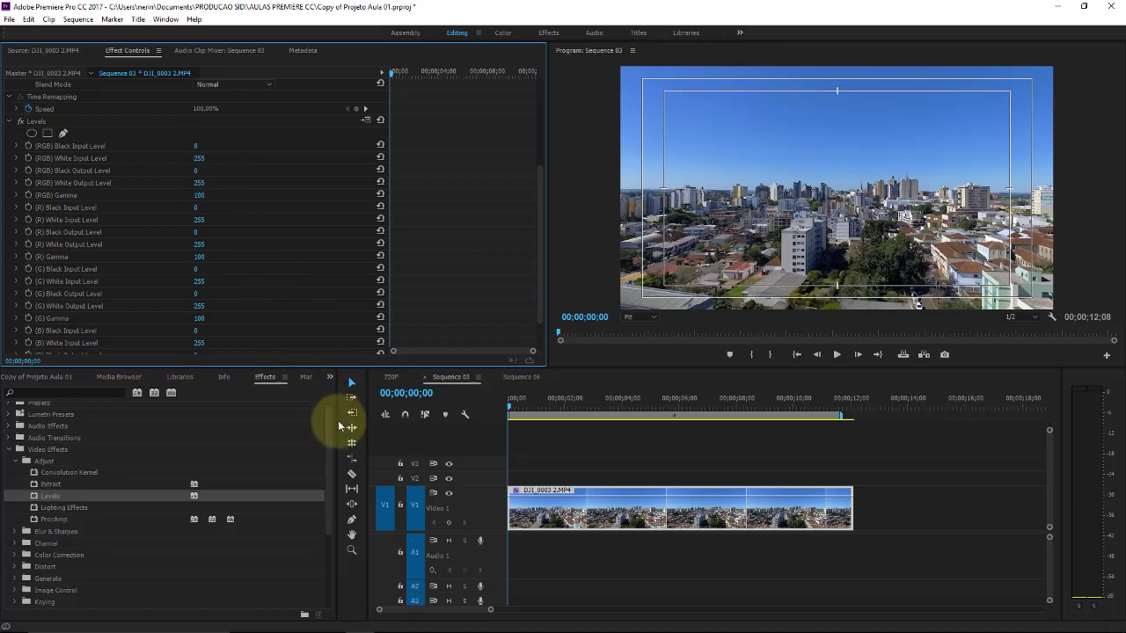
{"action": "left_click_drag", "start_coordinate": [329, 442], "coordinate": [329, 474]}
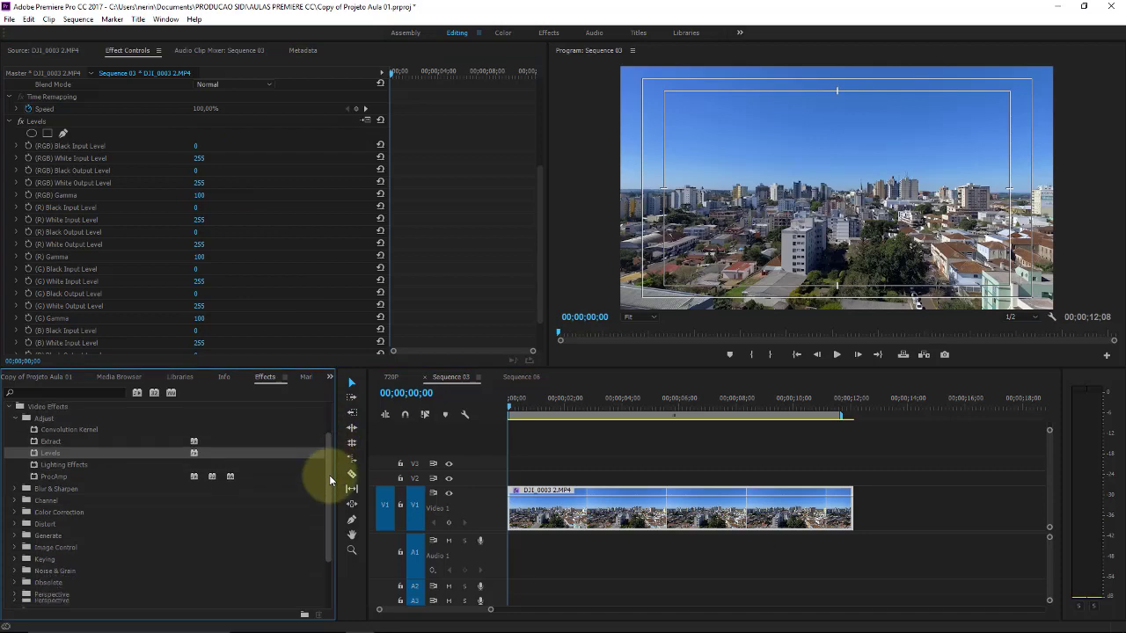
Open the Videos bin in its own window and bring up the import dialog.
{"action": "left_click", "coordinate": [41, 378]}
{"action": "double_click", "coordinate": [52, 458]}
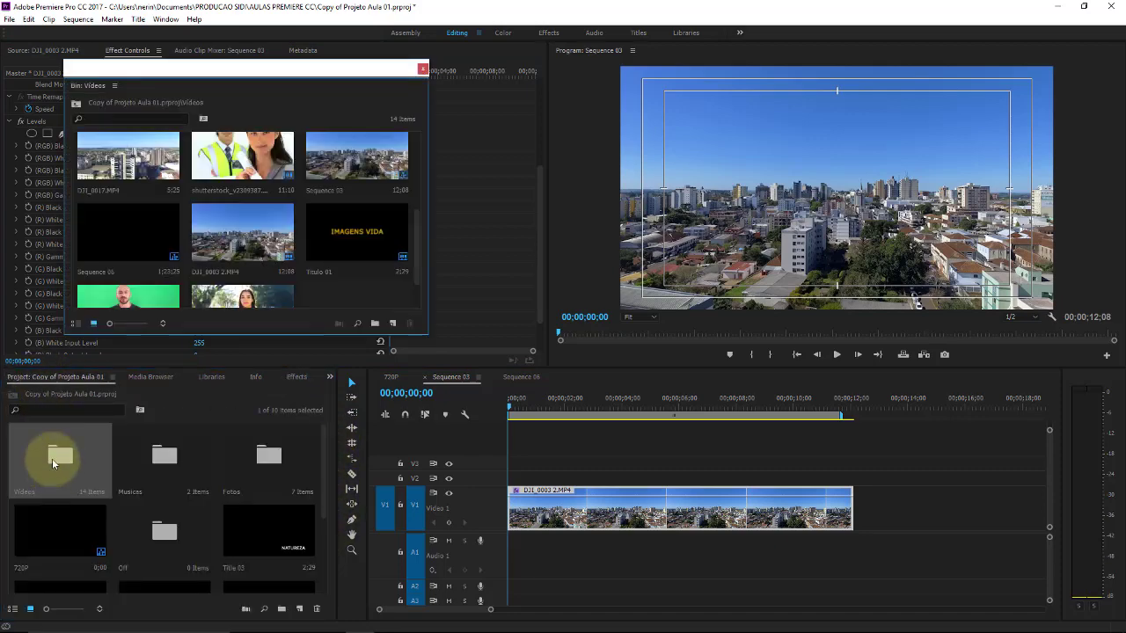
{"action": "double_click", "coordinate": [368, 292]}
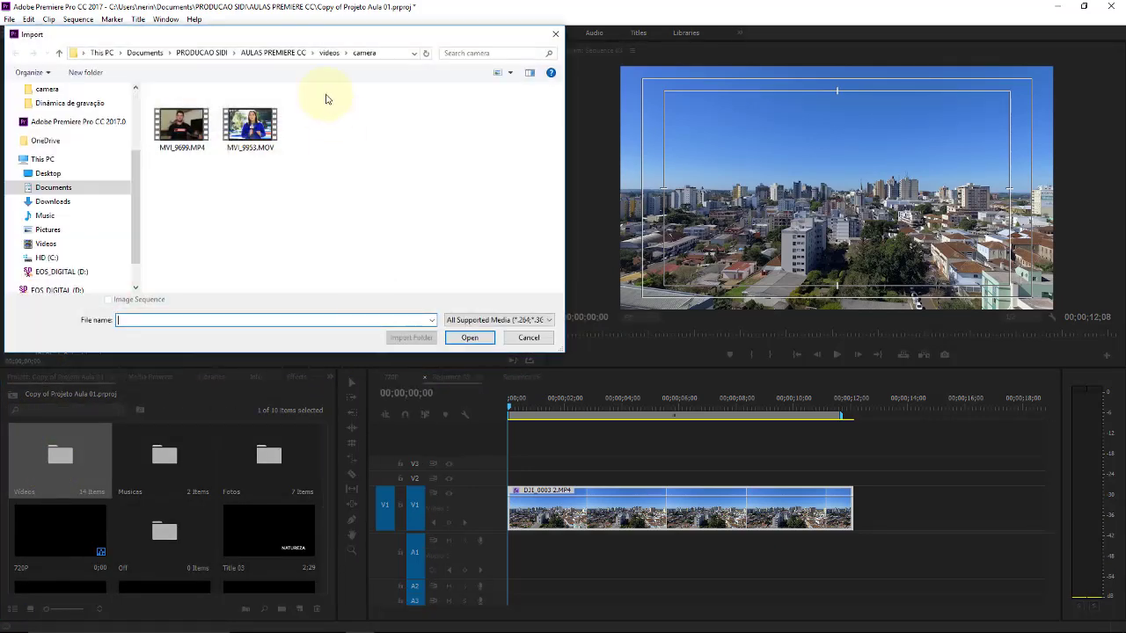
Browse DRONE > AEREAS > NOTURNA 15-09 and import DJI_0003.MP4.
{"action": "left_click", "coordinate": [330, 54]}
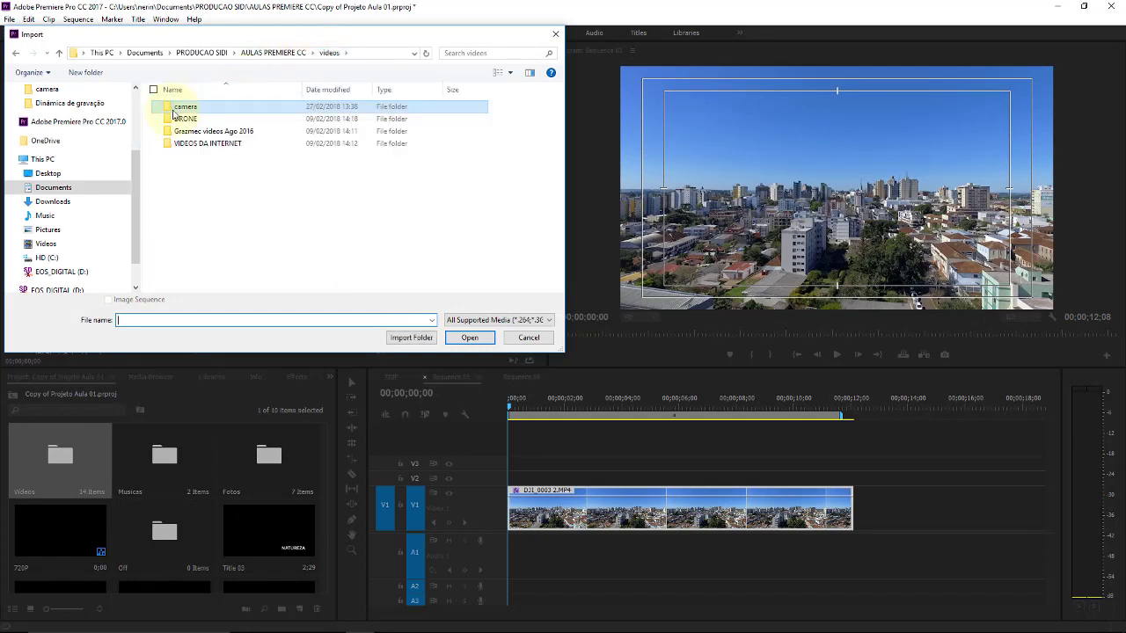
{"action": "double_click", "coordinate": [181, 117]}
{"action": "left_click", "coordinate": [182, 109]}
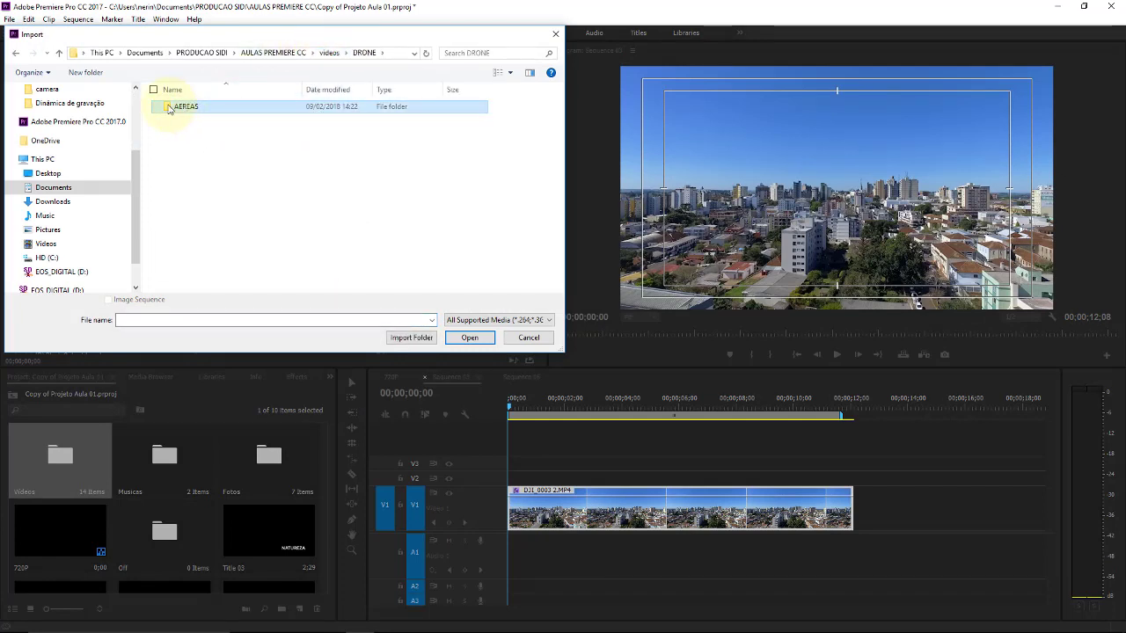
{"action": "double_click", "coordinate": [170, 109]}
{"action": "double_click", "coordinate": [195, 117]}
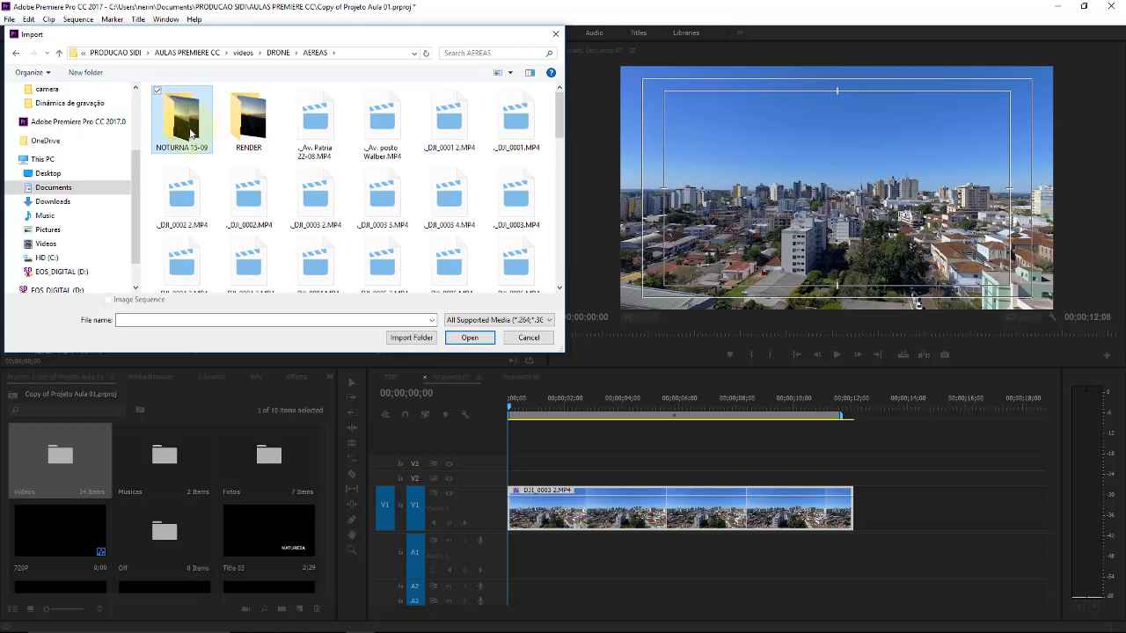
{"action": "double_click", "coordinate": [175, 129]}
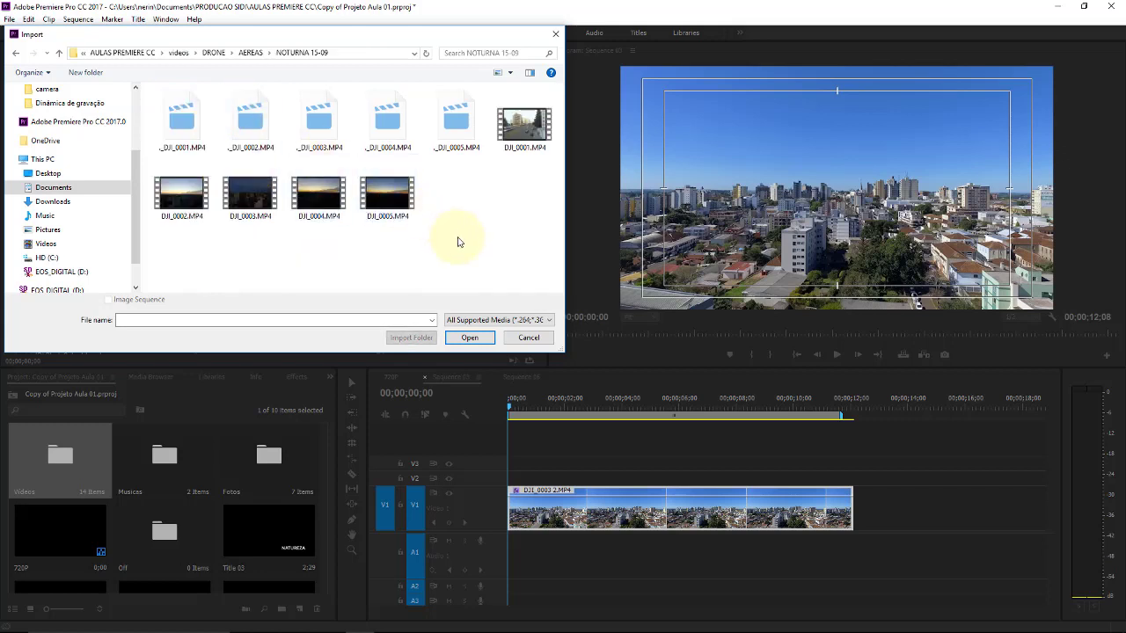
{"action": "left_click", "coordinate": [253, 209]}
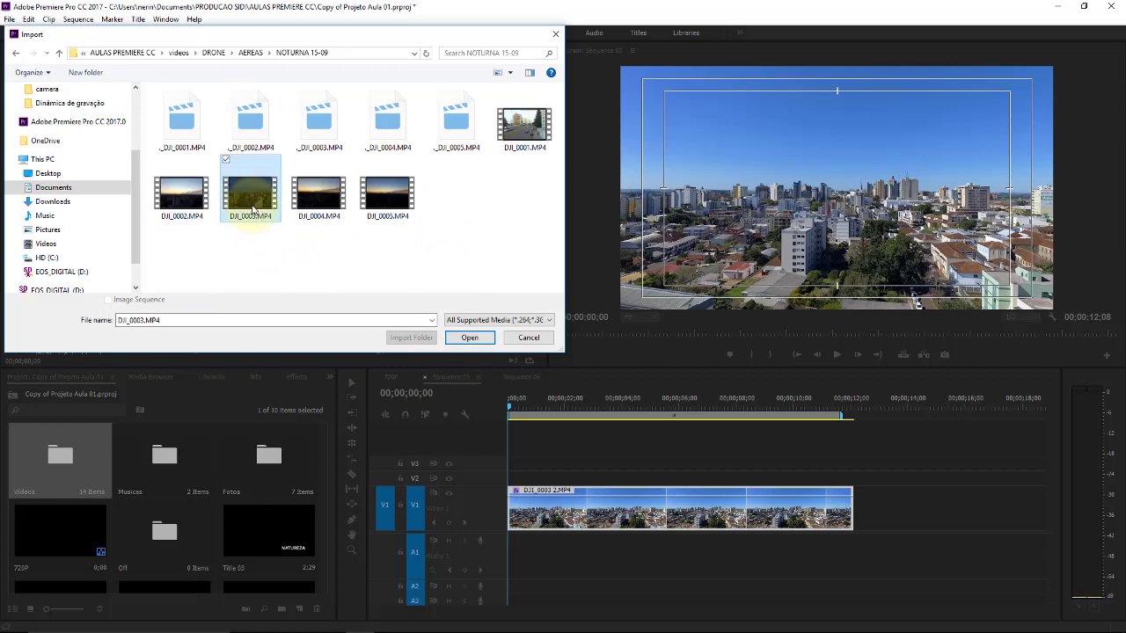
{"action": "left_click", "coordinate": [476, 339]}
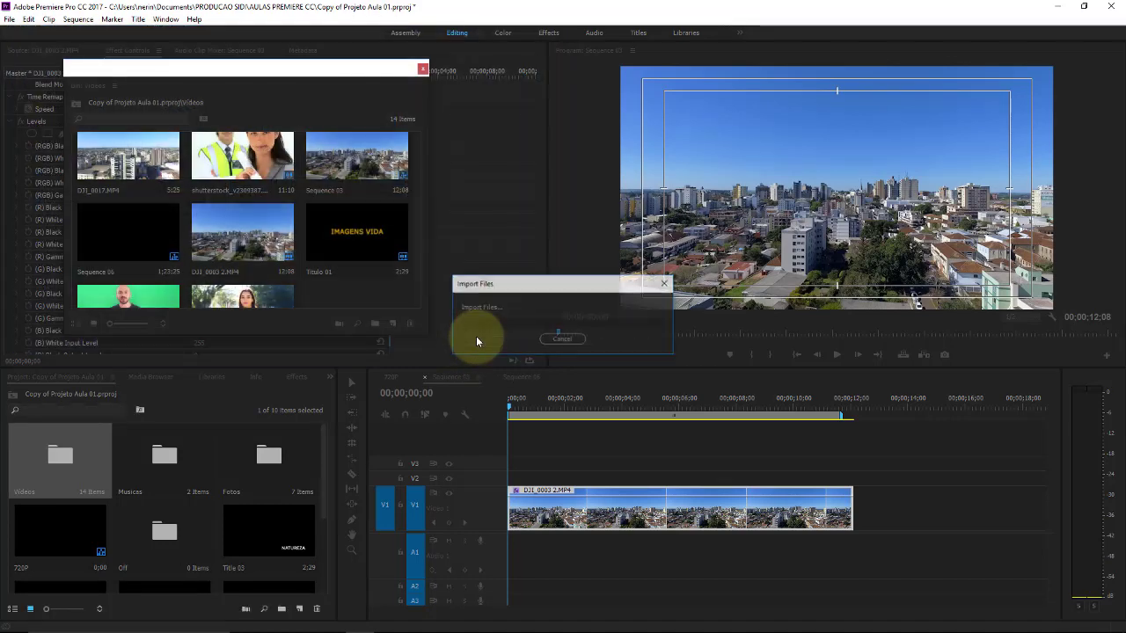
Place DJI_0003.MP4 on V1 right after the daytime clip.
{"action": "left_click_drag", "start_coordinate": [354, 264], "coordinate": [884, 444]}
{"action": "mouse_move", "coordinate": [888, 400]}
{"action": "left_mouse_down"}
{"action": "mouse_move", "coordinate": [952, 398]}
{"action": "mouse_move", "coordinate": [940, 400]}
{"action": "left_mouse_up"}
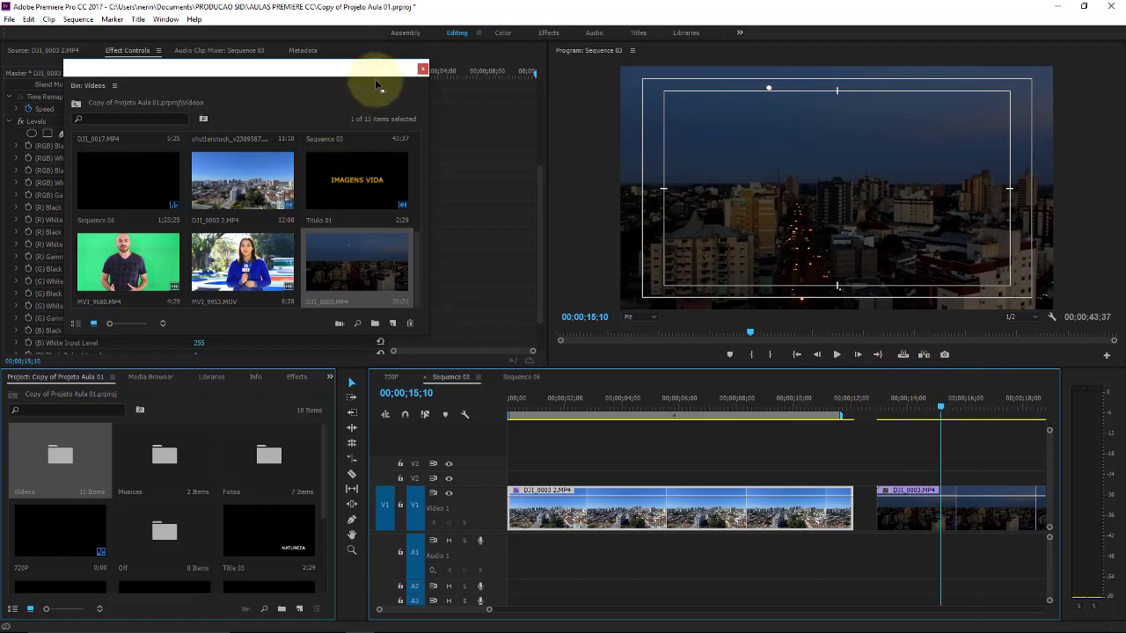
{"action": "left_click", "coordinate": [422, 69]}
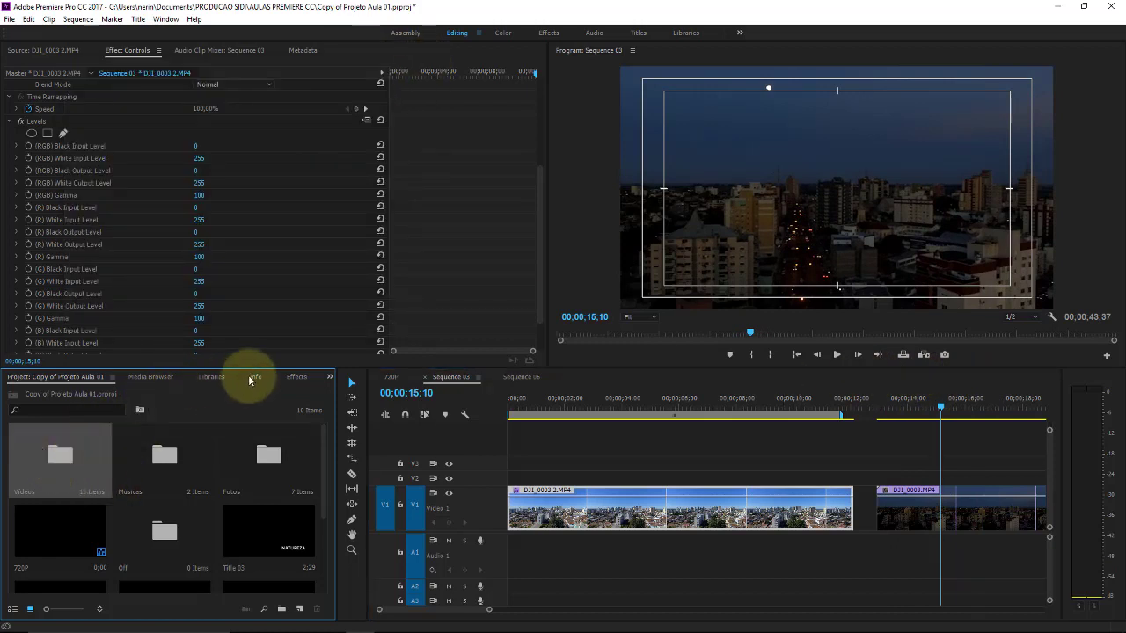
Apply the Video Effects > Adjust > Levels effect to the dusk clip.
{"action": "left_click", "coordinate": [293, 376]}
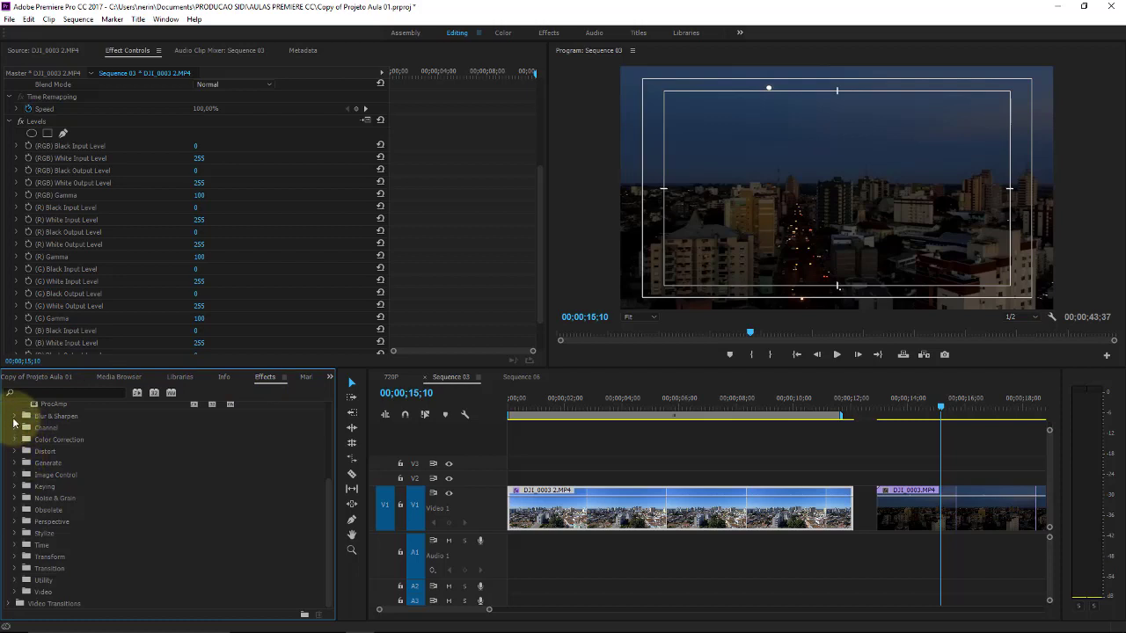
{"action": "left_click_drag", "start_coordinate": [327, 482], "coordinate": [352, 389]}
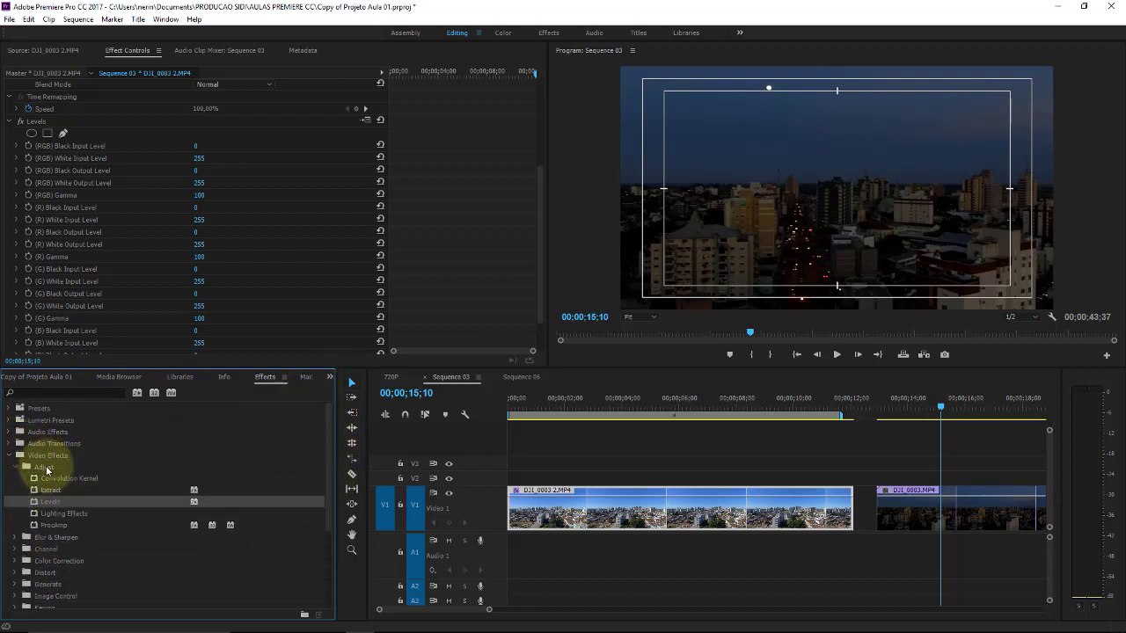
{"action": "left_click_drag", "start_coordinate": [48, 503], "coordinate": [897, 507]}
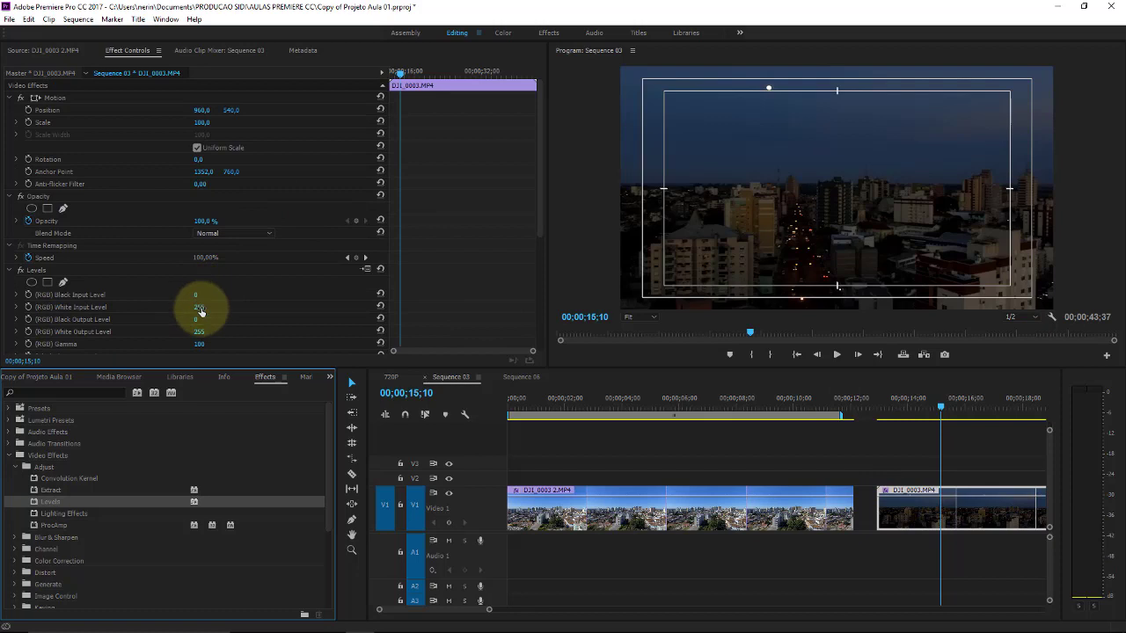
Lower the dusk clip's (RGB) White Input Level to 206 and enable its keyframe stopwatch.
{"action": "mouse_move", "coordinate": [200, 310]}
{"action": "left_mouse_down"}
{"action": "mouse_move", "coordinate": [13, 283]}
{"action": "mouse_move", "coordinate": [38, 289]}
{"action": "mouse_move", "coordinate": [38, 276]}
{"action": "mouse_move", "coordinate": [95, 260]}
{"action": "left_mouse_up"}
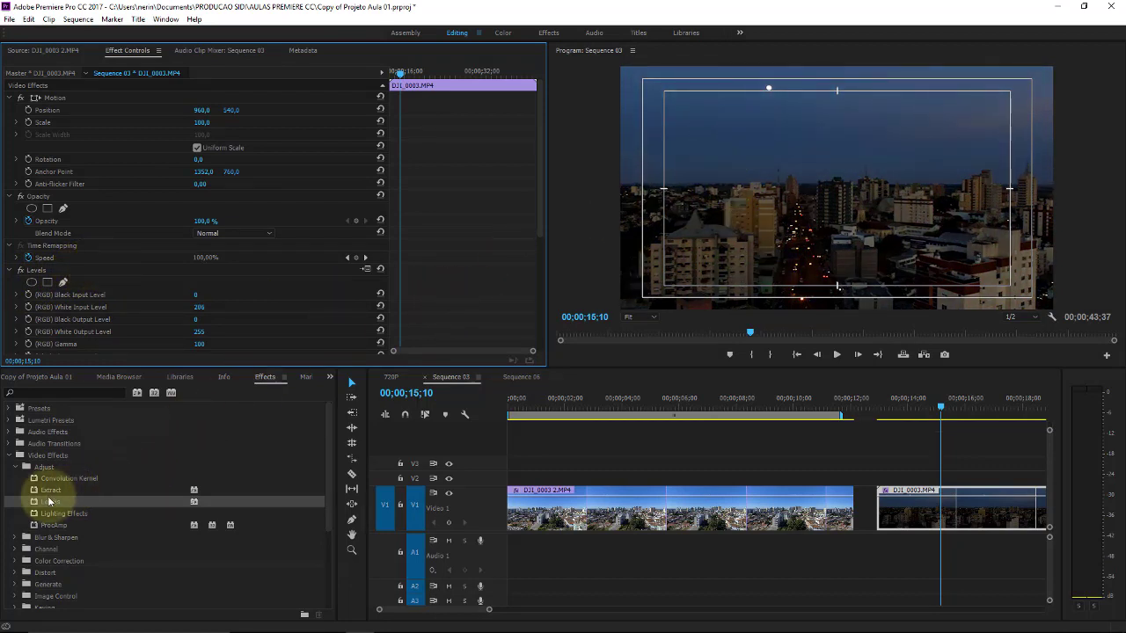
{"action": "left_click_drag", "start_coordinate": [928, 403], "coordinate": [885, 403]}
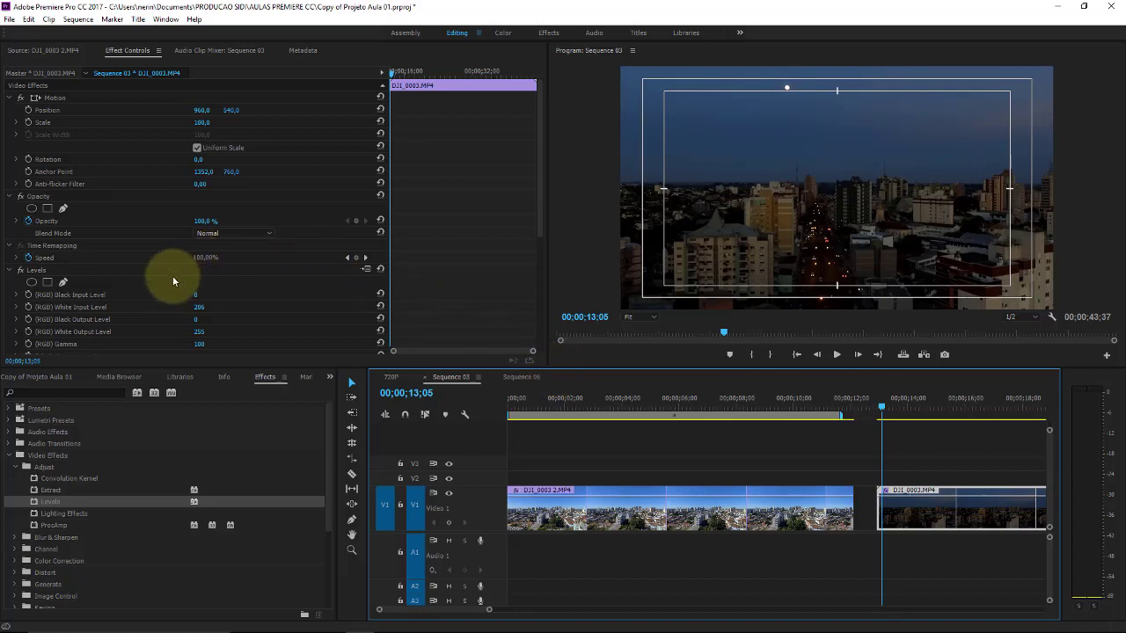
{"action": "left_click", "coordinate": [28, 308]}
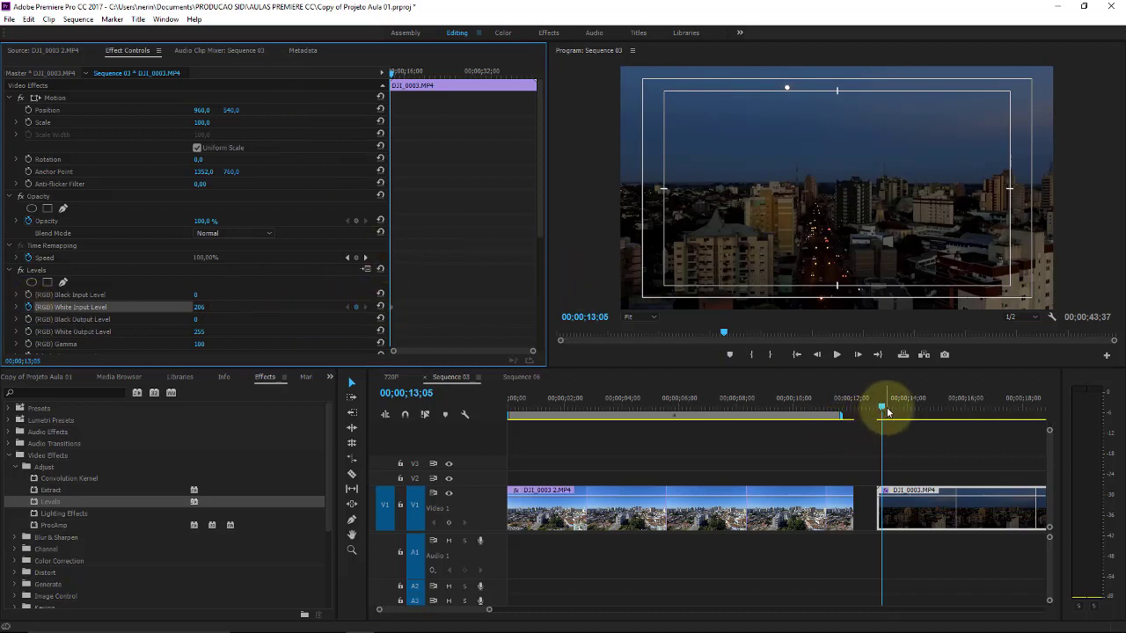
{"action": "left_click_drag", "start_coordinate": [885, 407], "coordinate": [951, 409]}
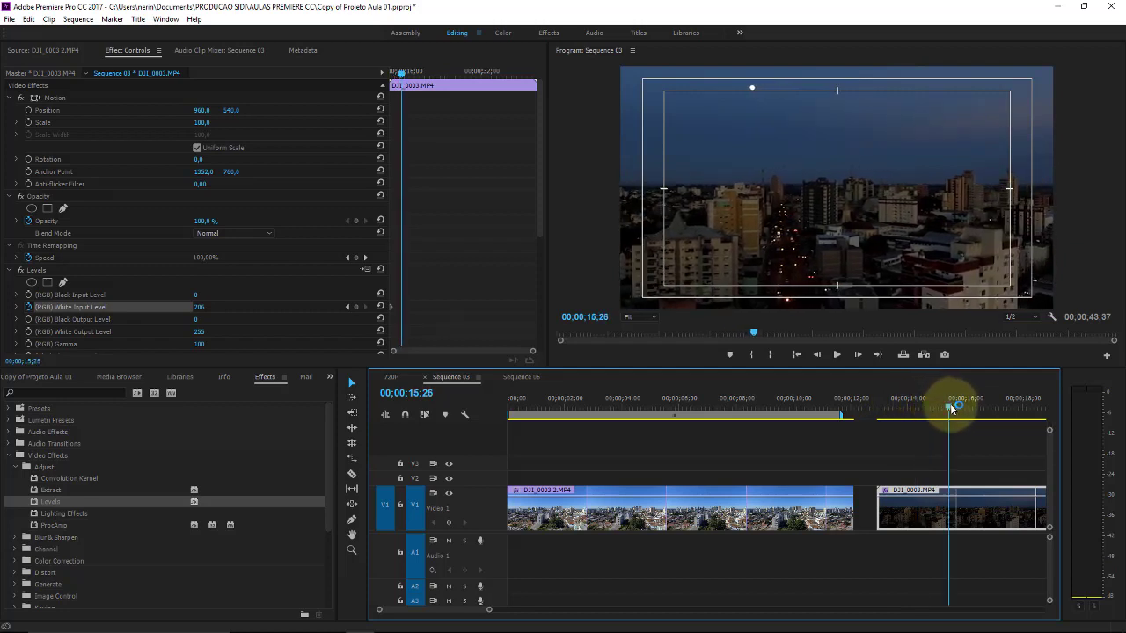
Keyframe White Input Level 50 at 15;26, then razor-cut the dusk clip and delete its tail.
{"action": "left_click", "coordinate": [355, 306]}
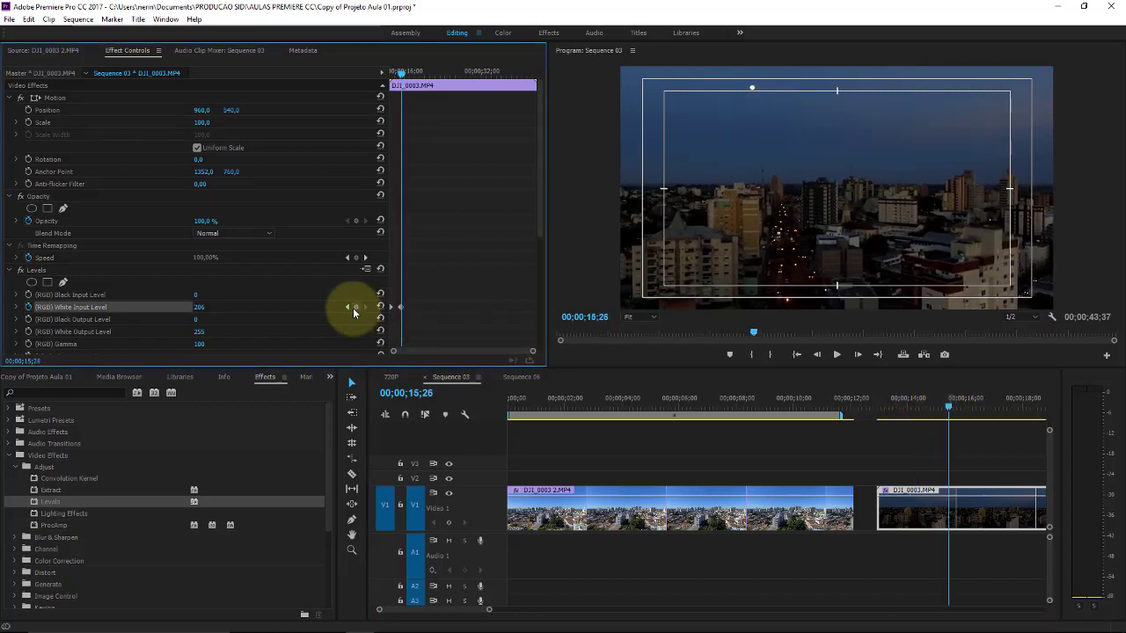
{"action": "mouse_move", "coordinate": [192, 307]}
{"action": "left_mouse_down"}
{"action": "mouse_move", "coordinate": [88, 307]}
{"action": "mouse_move", "coordinate": [109, 307]}
{"action": "left_mouse_up"}
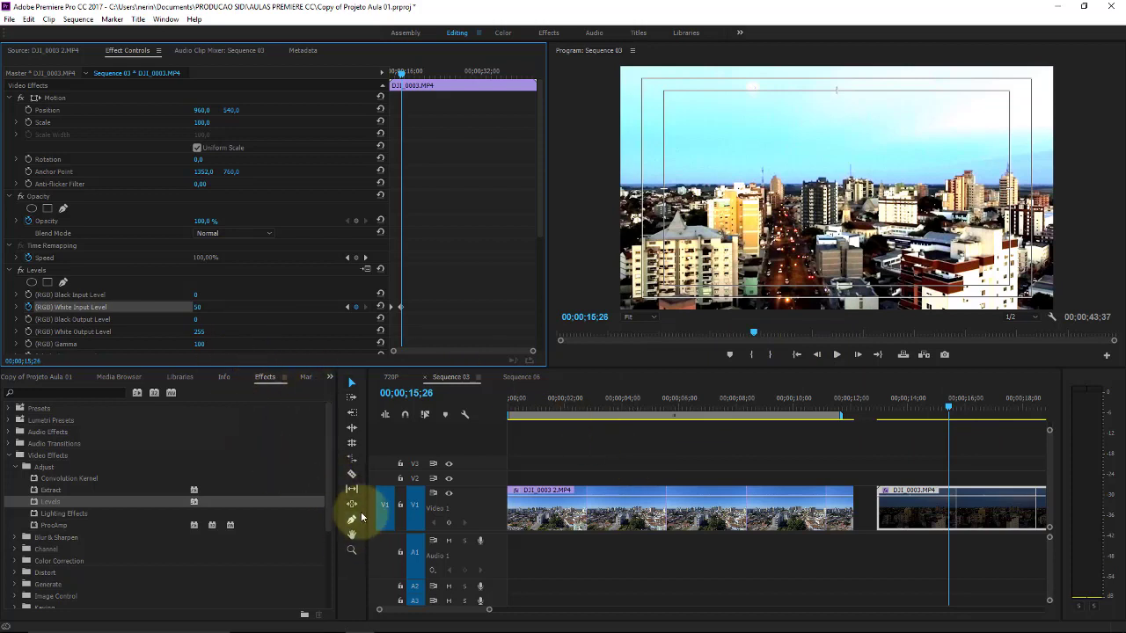
{"action": "left_click", "coordinate": [351, 474]}
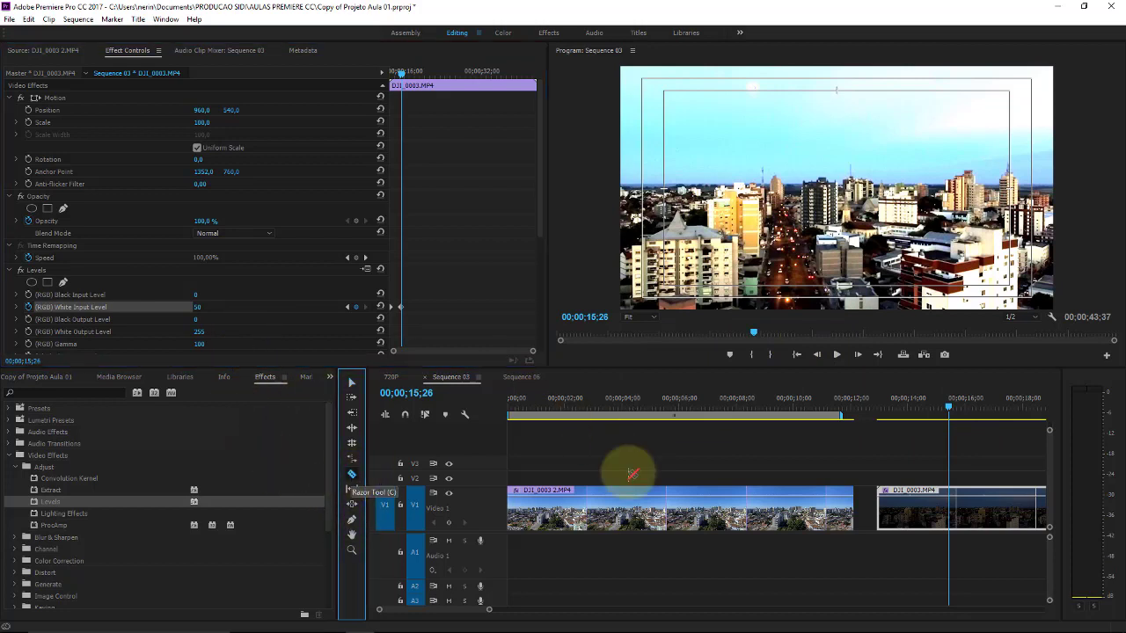
{"action": "left_click", "coordinate": [955, 506]}
{"action": "key", "text": "v"}
{"action": "left_click", "coordinate": [991, 510]}
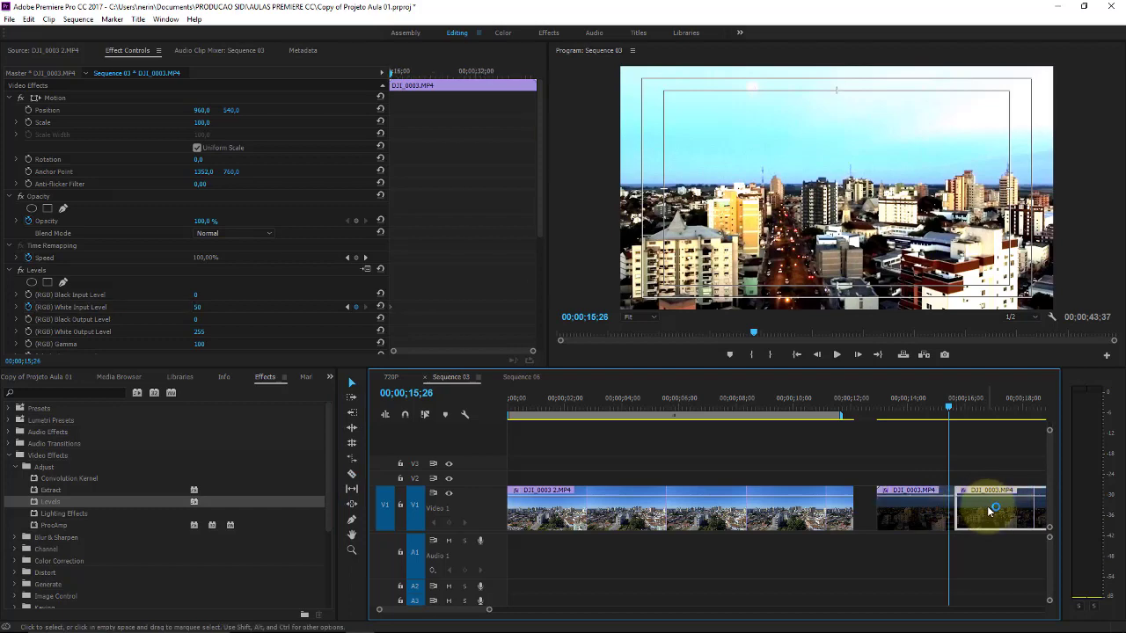
{"action": "key", "text": "Delete"}
{"action": "left_click", "coordinate": [882, 403]}
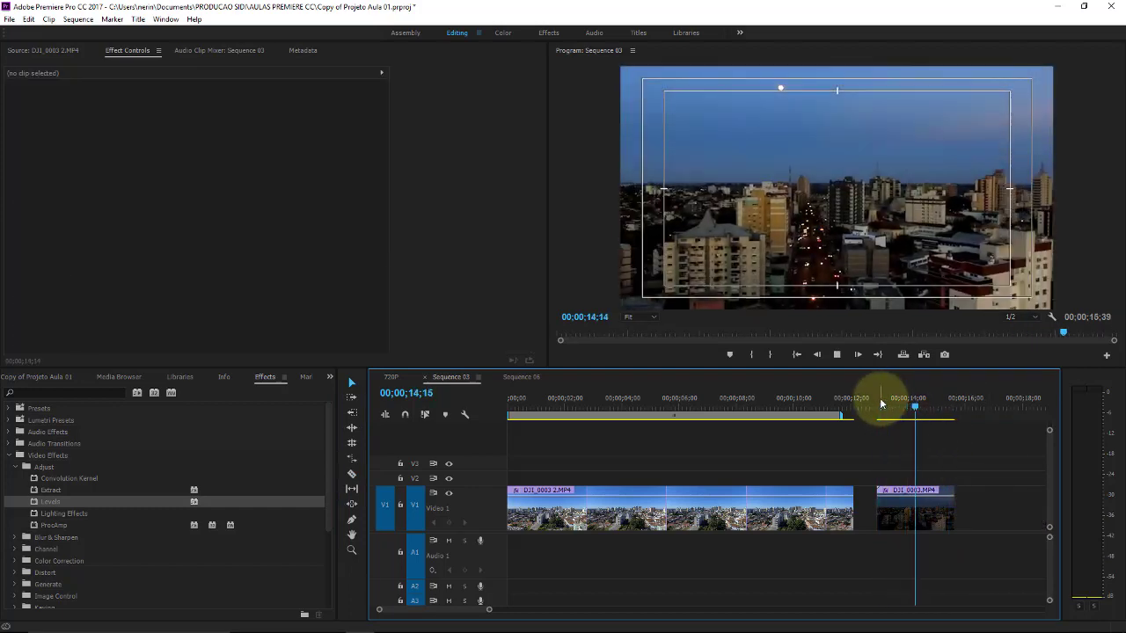
Extend the dusk clip to end at 18;03, adjust its later White Input Level, and save.
{"action": "key", "text": "Home"}
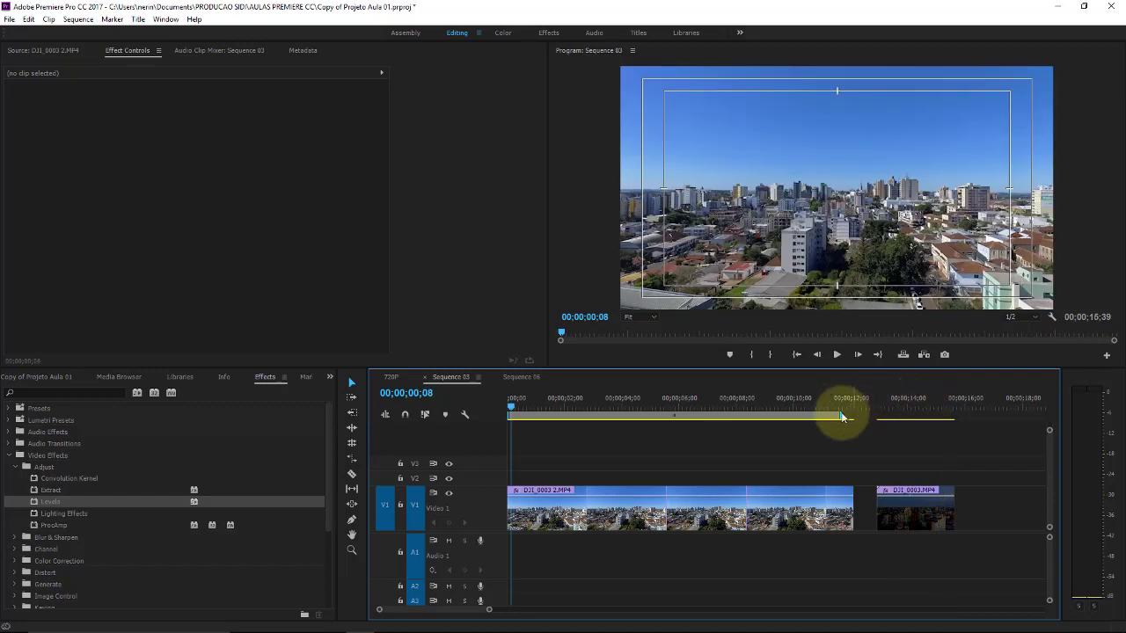
{"action": "left_click", "coordinate": [884, 406]}
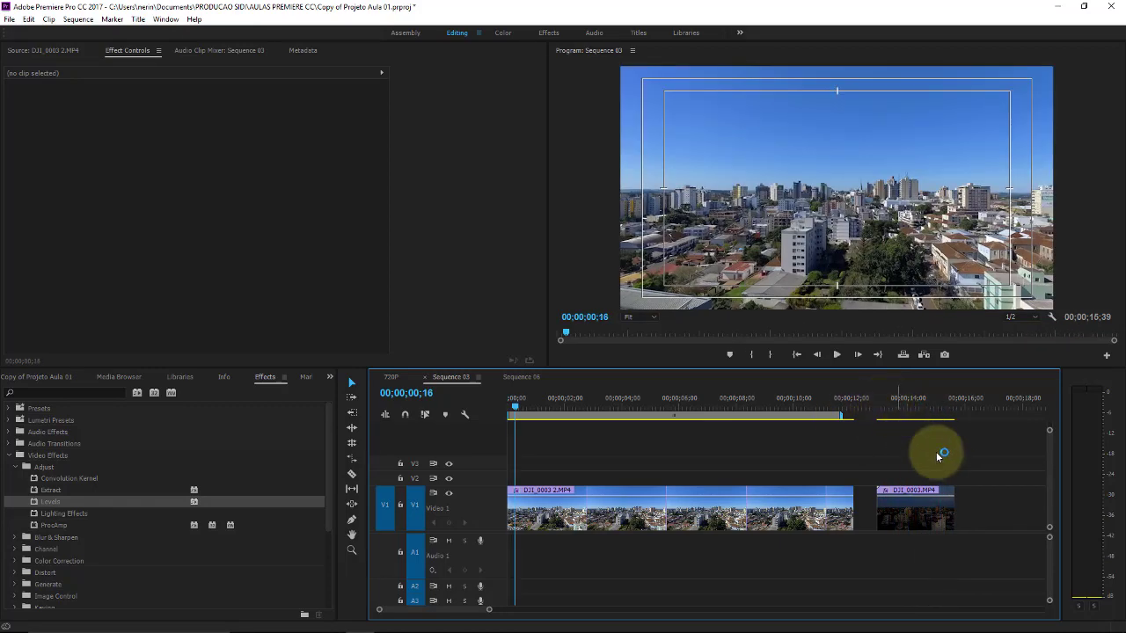
{"action": "left_click_drag", "start_coordinate": [953, 497], "coordinate": [1021, 493]}
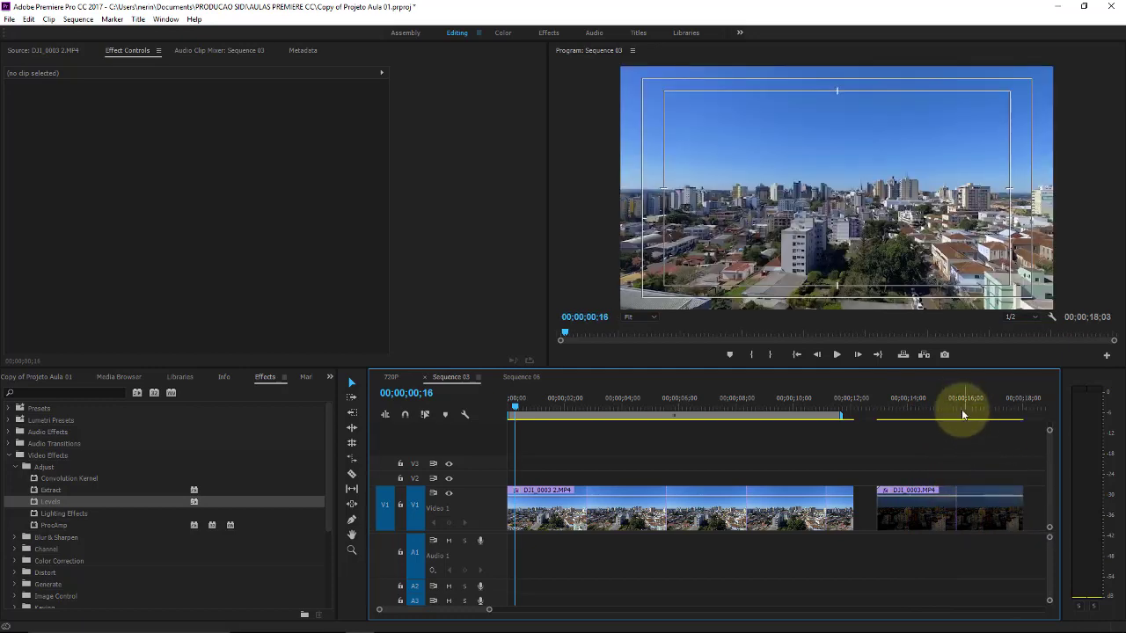
{"action": "left_click", "coordinate": [959, 403]}
{"action": "left_click", "coordinate": [972, 497]}
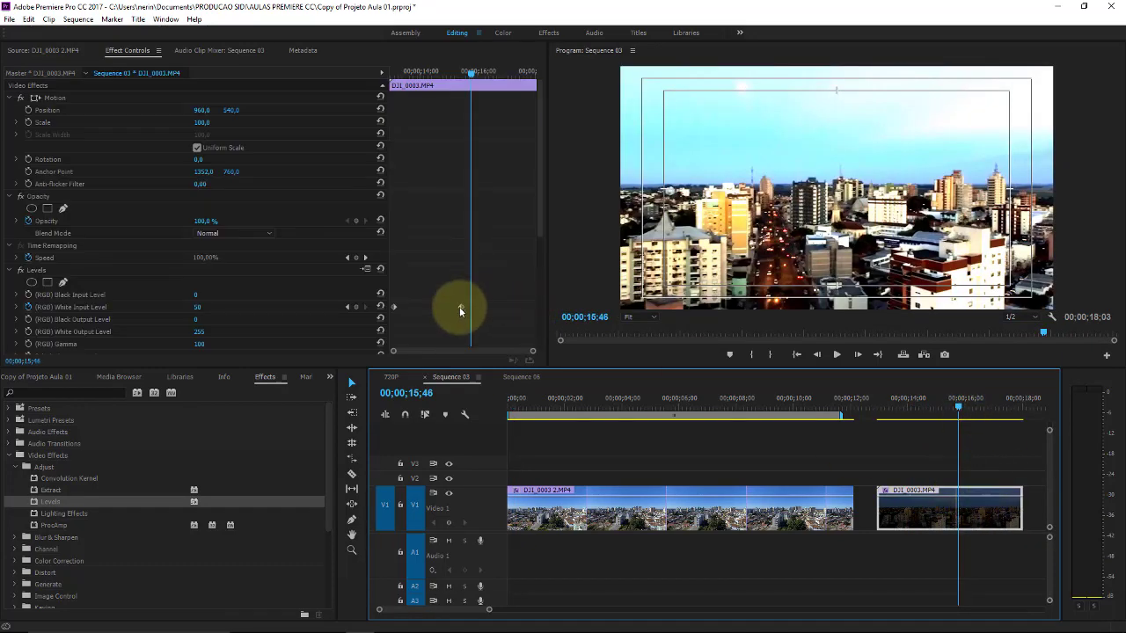
{"action": "left_click_drag", "start_coordinate": [459, 310], "coordinate": [534, 307]}
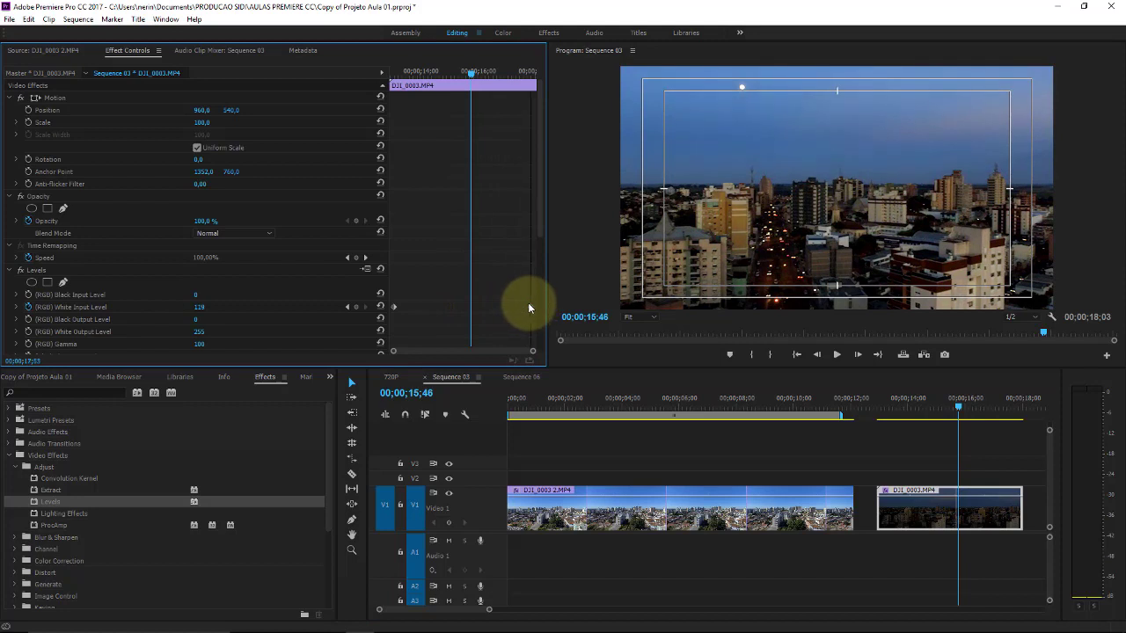
{"action": "left_click", "coordinate": [867, 403]}
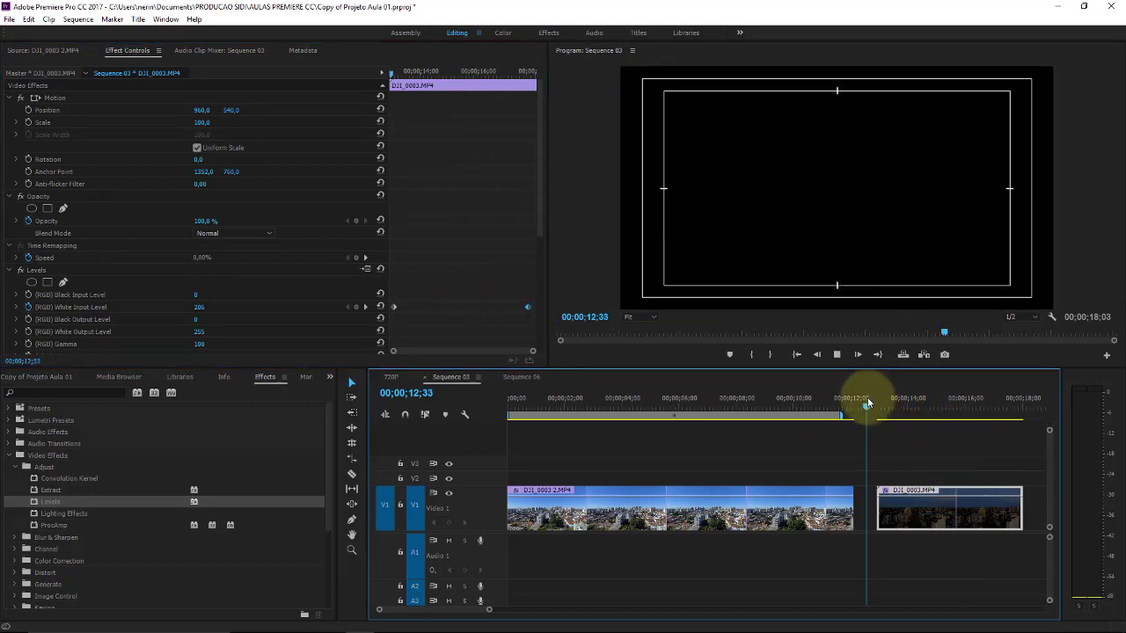
{"action": "key", "text": "ctrl+s"}
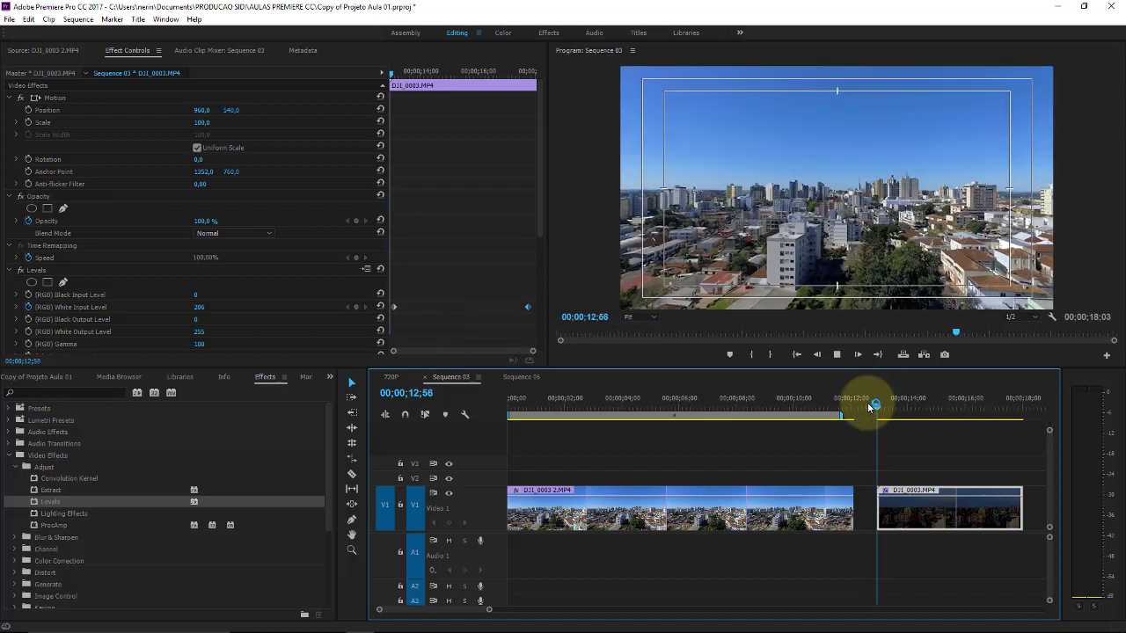
Play and scrub through the dusk clip to review the brightness animation.
{"action": "key", "text": "space"}
{"action": "left_click_drag", "start_coordinate": [874, 407], "coordinate": [885, 407]}
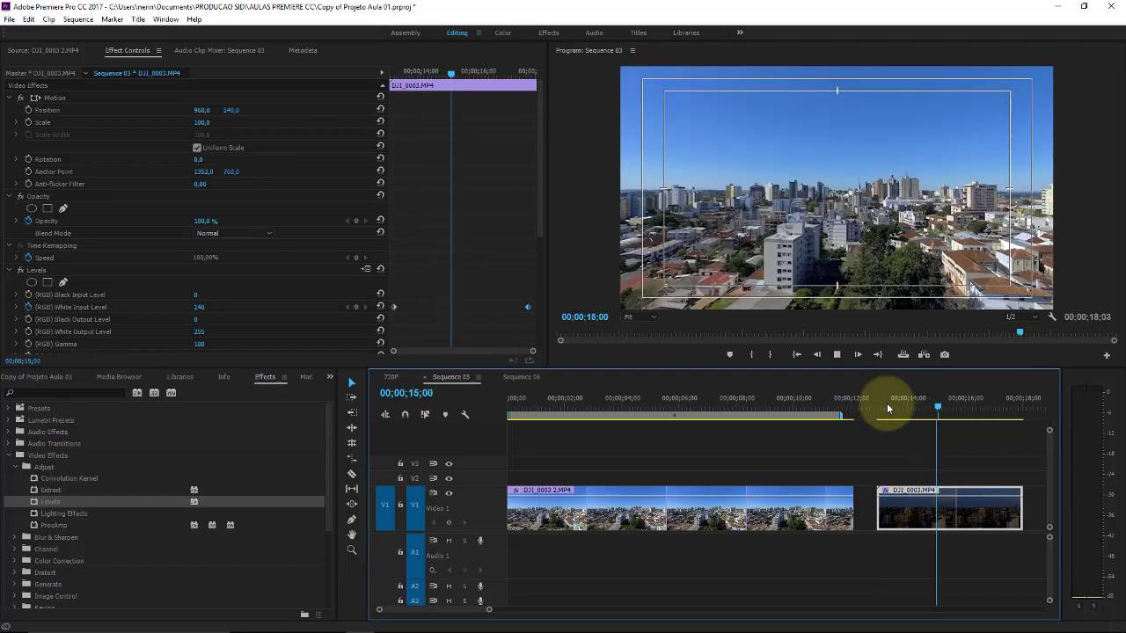
{"action": "left_click", "coordinate": [888, 407]}
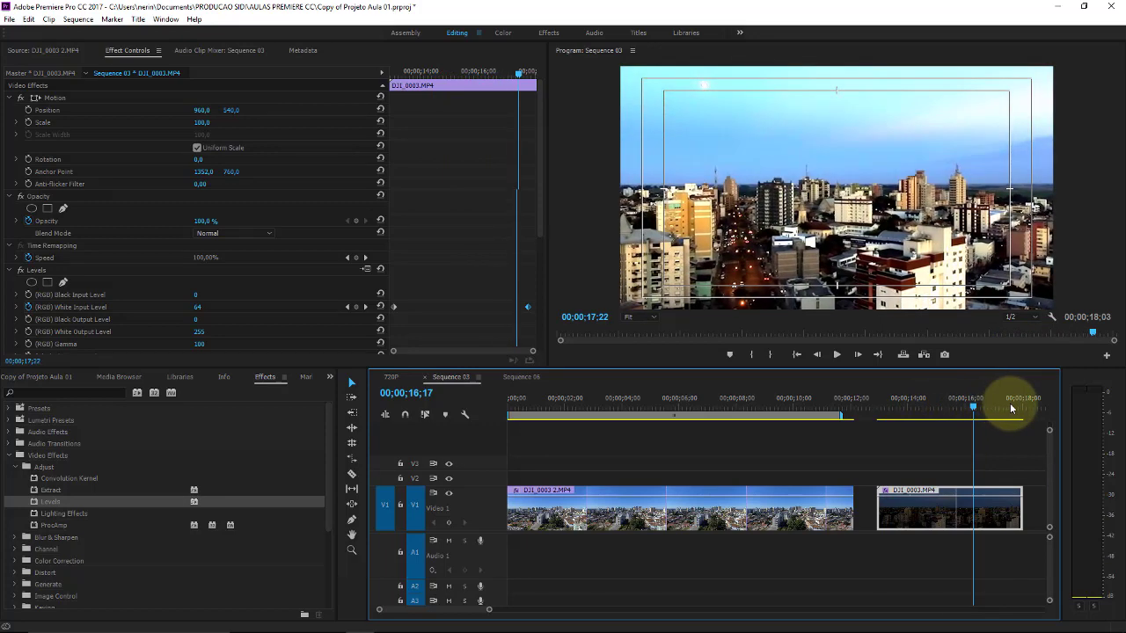
{"action": "key", "text": "j"}
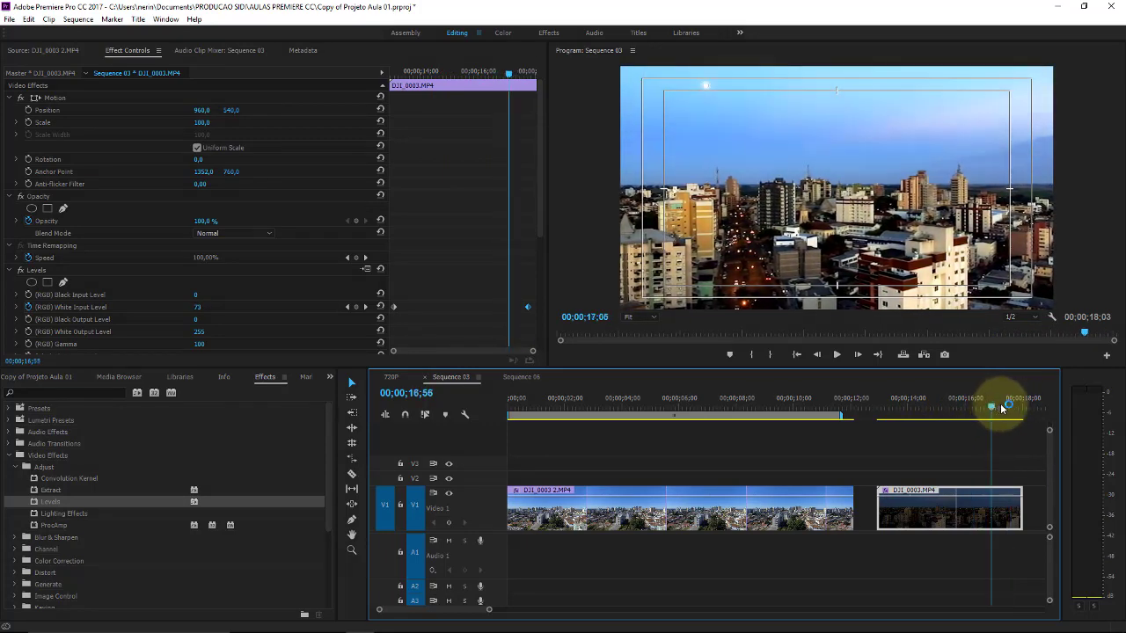
{"action": "mouse_move", "coordinate": [1010, 408]}
{"action": "left_mouse_down"}
{"action": "mouse_move", "coordinate": [905, 420]}
{"action": "mouse_move", "coordinate": [922, 410]}
{"action": "mouse_move", "coordinate": [905, 405]}
{"action": "mouse_move", "coordinate": [1024, 403]}
{"action": "mouse_move", "coordinate": [912, 407]}
{"action": "mouse_move", "coordinate": [928, 407]}
{"action": "left_mouse_up"}
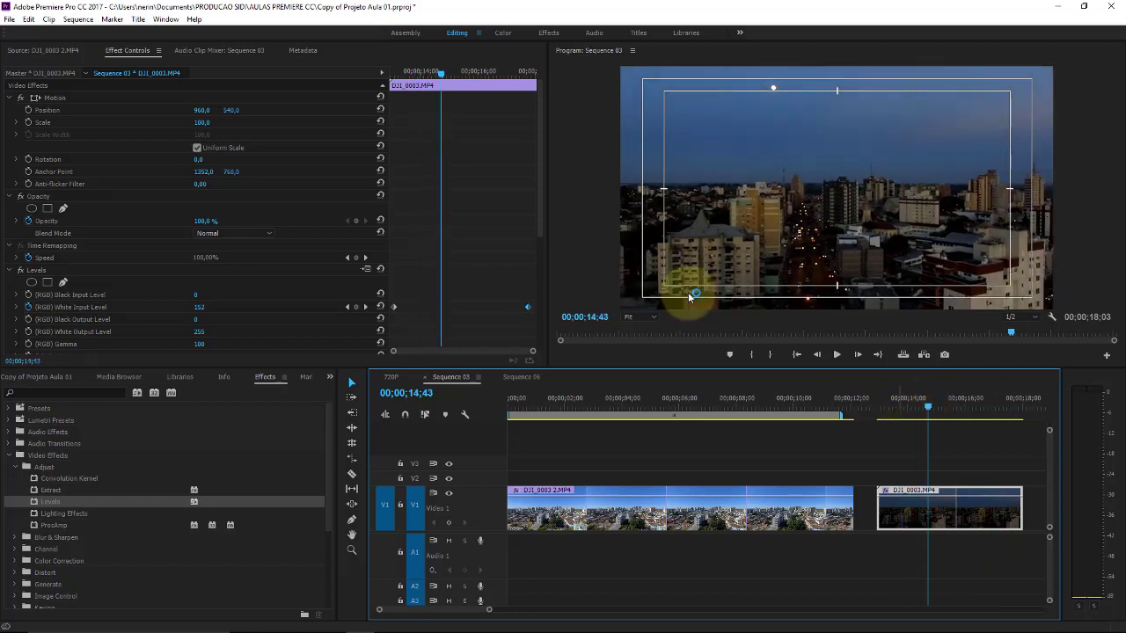
Play Sequence 03 from the start, then park the playhead near 00;00;04;13.
{"action": "key", "text": "Home"}
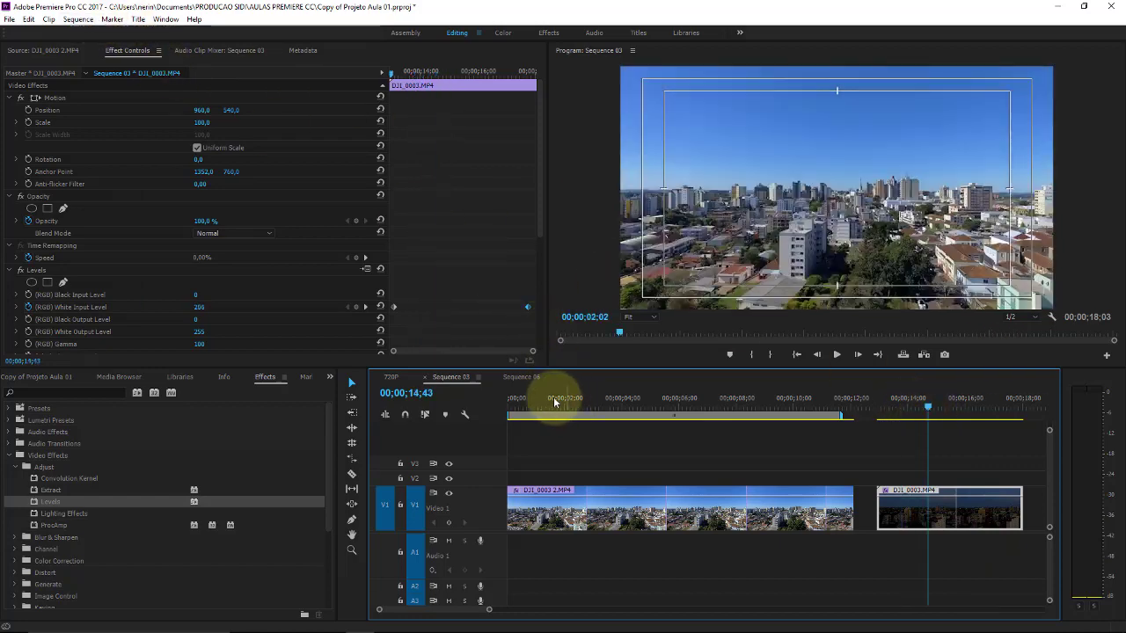
{"action": "key", "text": "space"}
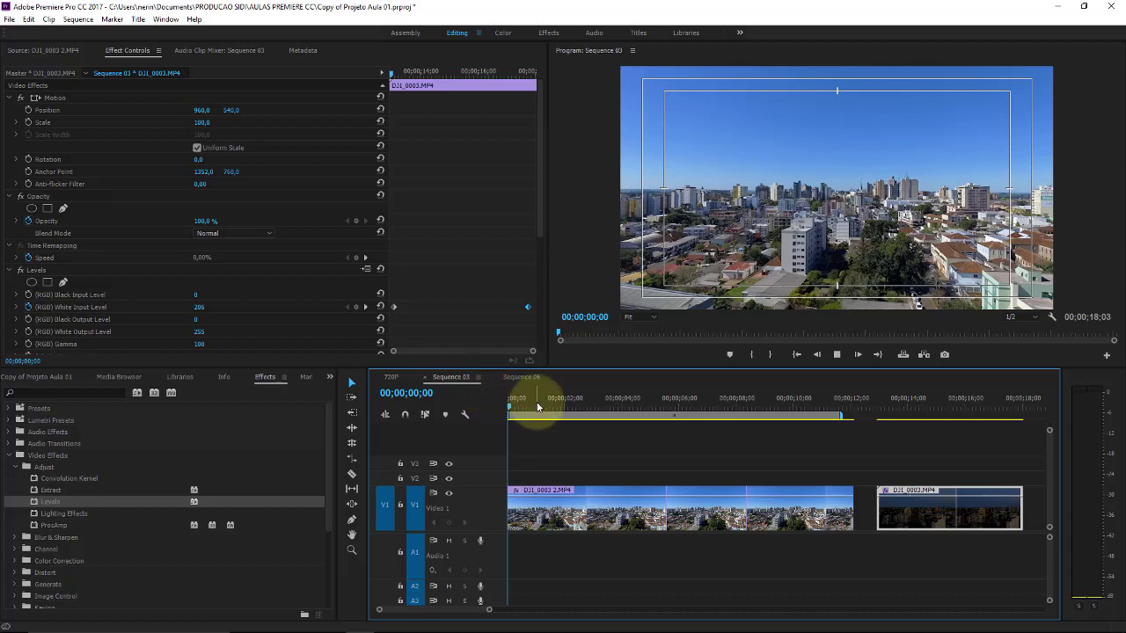
{"action": "key", "text": "space"}
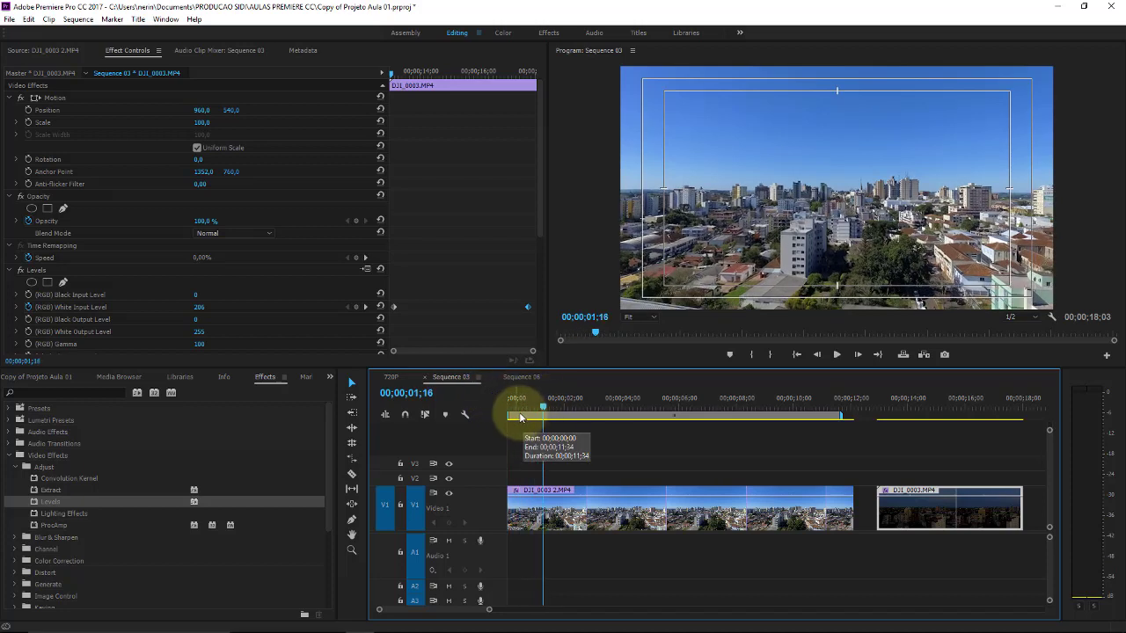
{"action": "left_click_drag", "start_coordinate": [543, 411], "coordinate": [626, 406]}
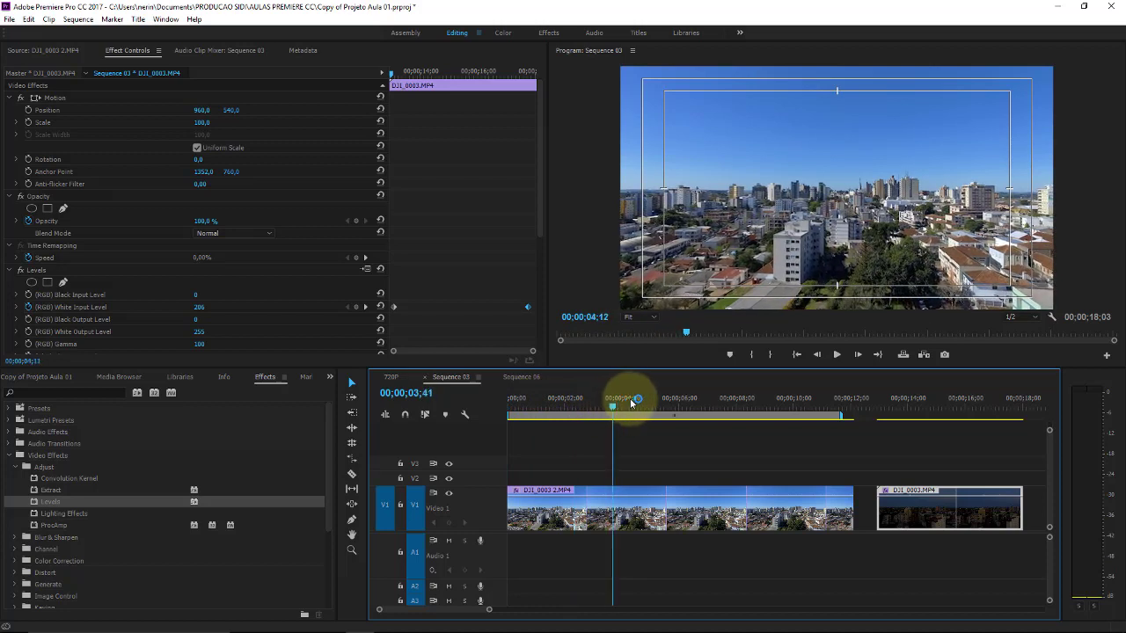
Razor-cut the first drone clip at 00;00;04;13 and delete the tail after the cut.
{"action": "left_click", "coordinate": [629, 504]}
{"action": "key", "text": "v"}
{"action": "left_click", "coordinate": [654, 510]}
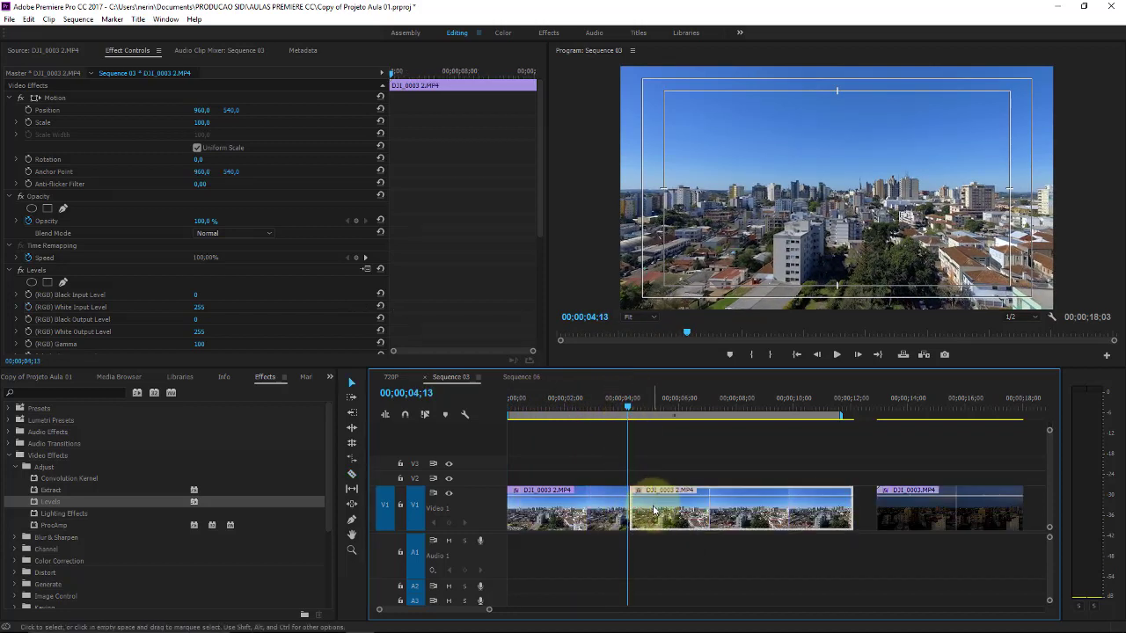
{"action": "key", "text": "Delete"}
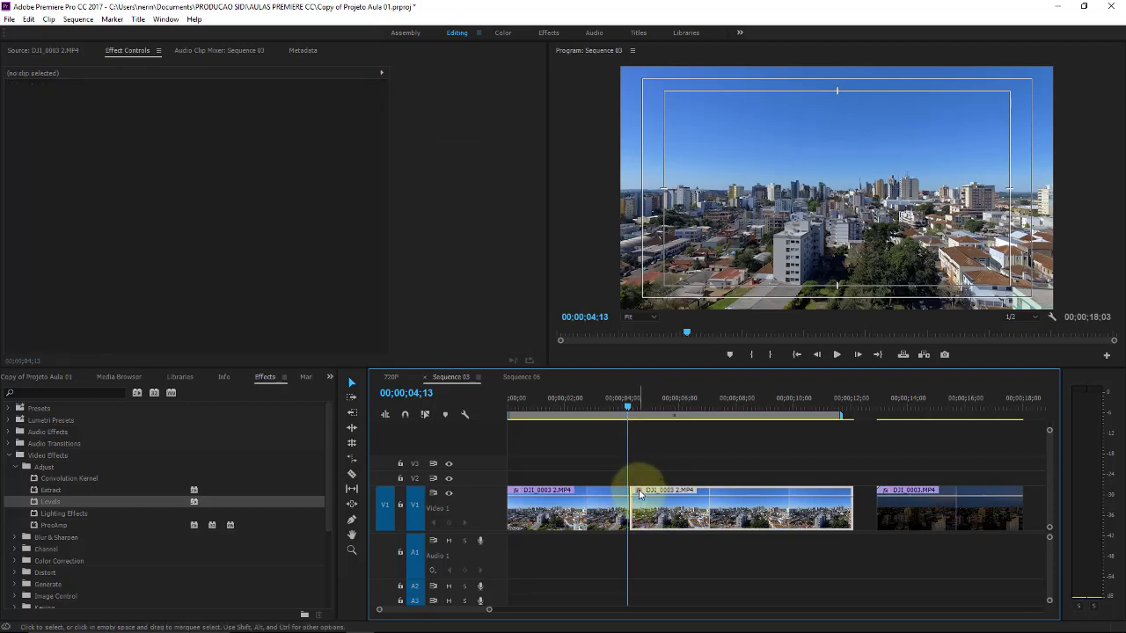
Keyframe the first clip's Levels black input from 0 at the start to about 177 near its end.
{"action": "left_click", "coordinate": [510, 407]}
{"action": "left_click", "coordinate": [531, 505]}
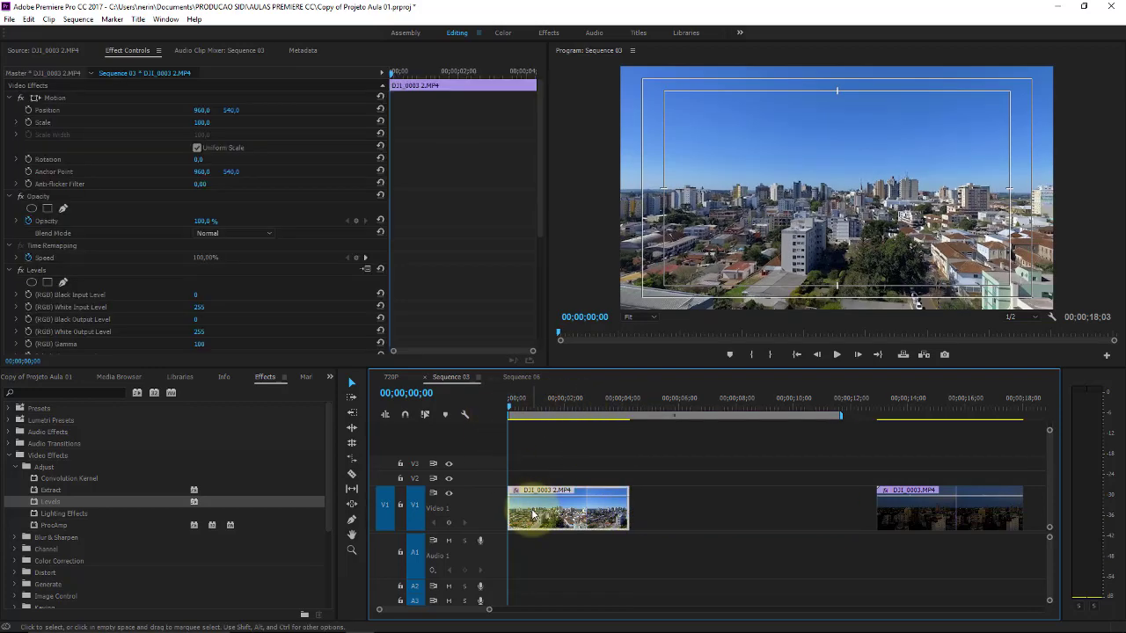
{"action": "left_click", "coordinate": [29, 295]}
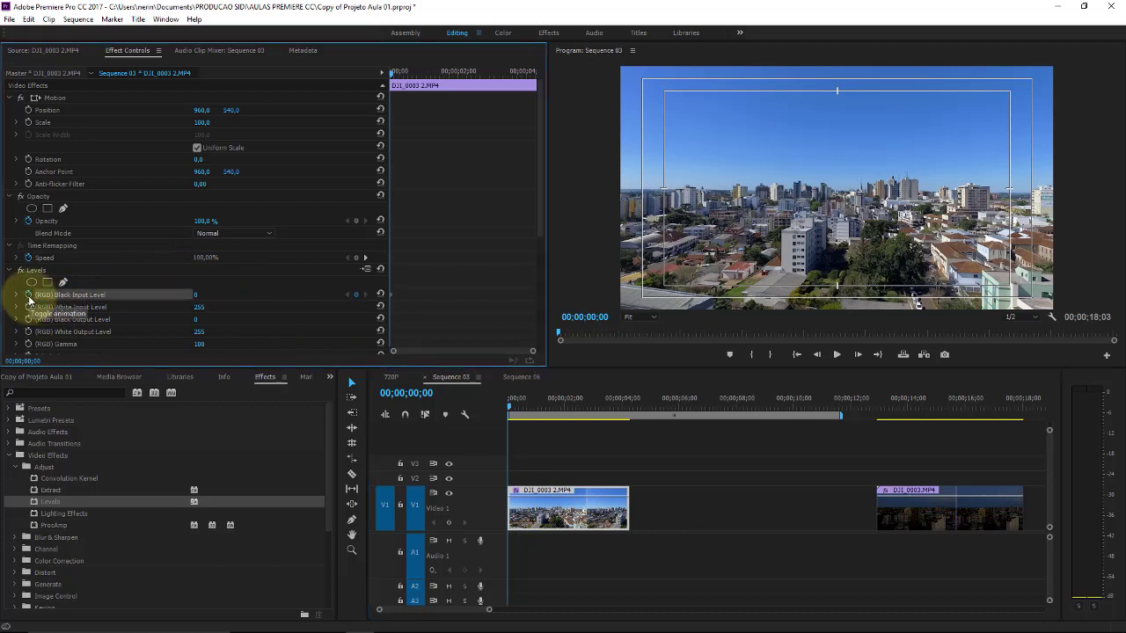
{"action": "left_click_drag", "start_coordinate": [514, 401], "coordinate": [618, 401]}
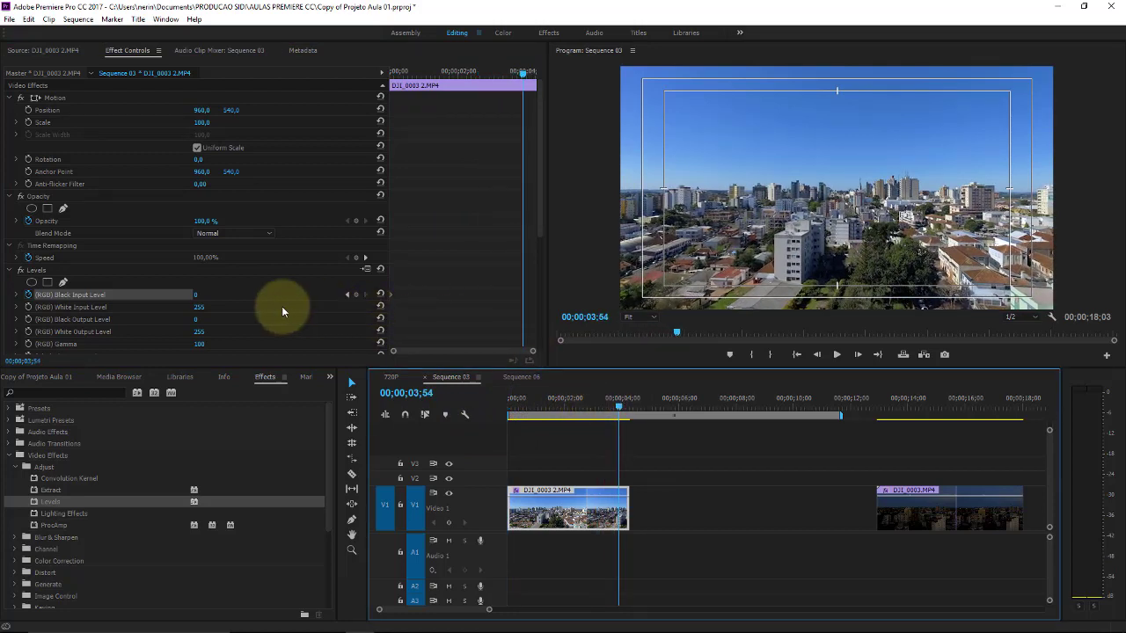
{"action": "left_click", "coordinate": [357, 294]}
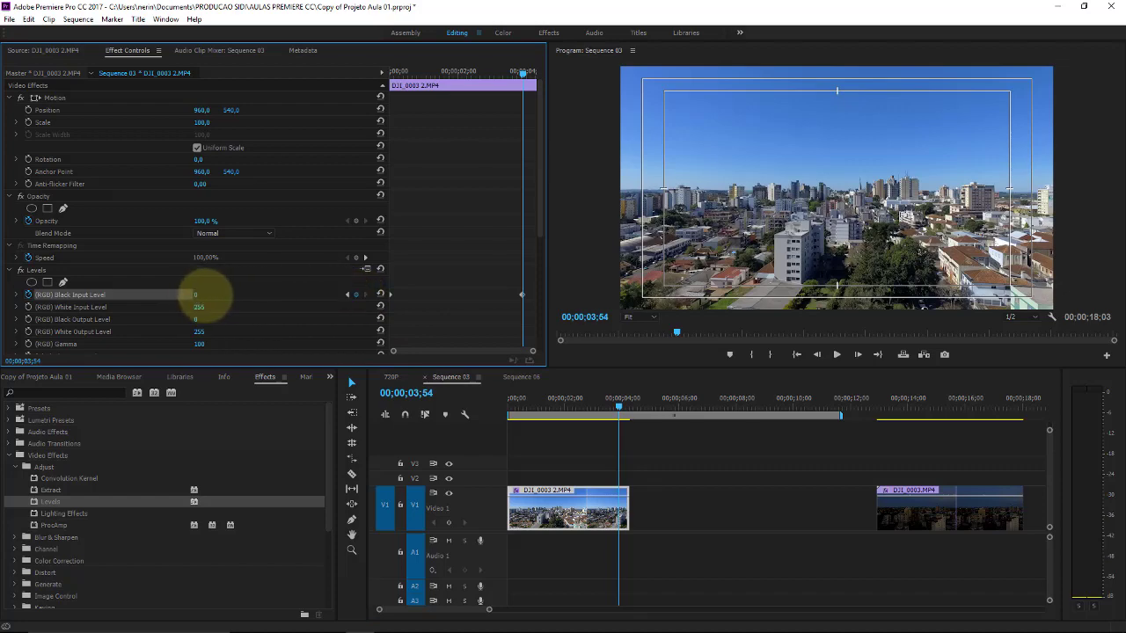
{"action": "mouse_move", "coordinate": [230, 296]}
{"action": "left_mouse_down"}
{"action": "mouse_move", "coordinate": [344, 294]}
{"action": "mouse_move", "coordinate": [329, 295]}
{"action": "left_mouse_up"}
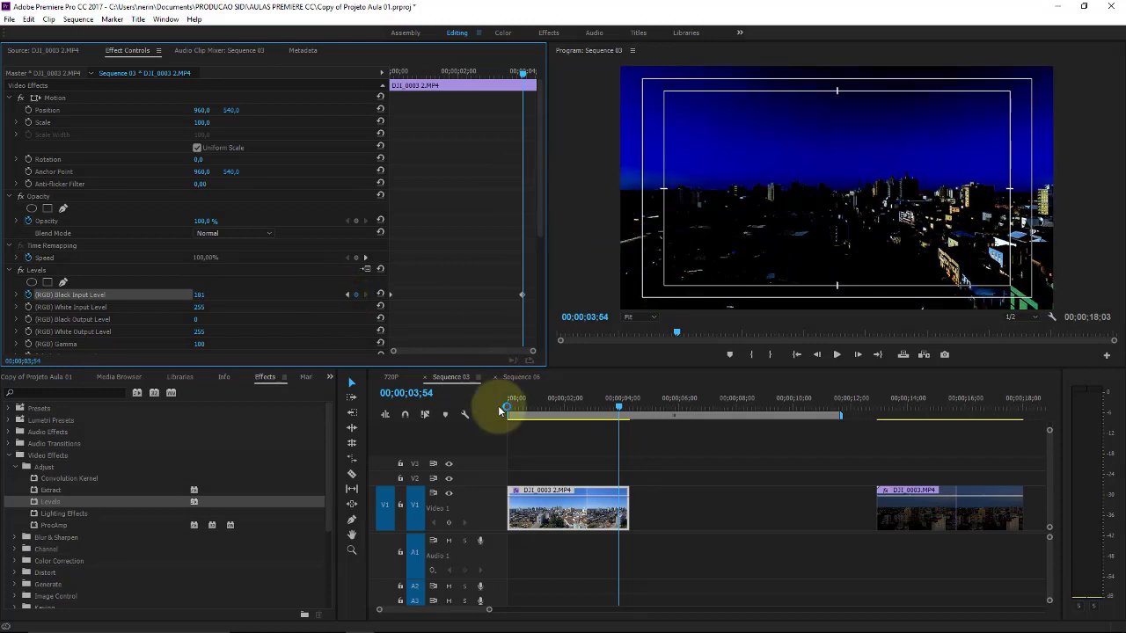
Play the sequence from the start to preview the clip darkening toward its end.
{"action": "left_click_drag", "start_coordinate": [523, 401], "coordinate": [491, 394]}
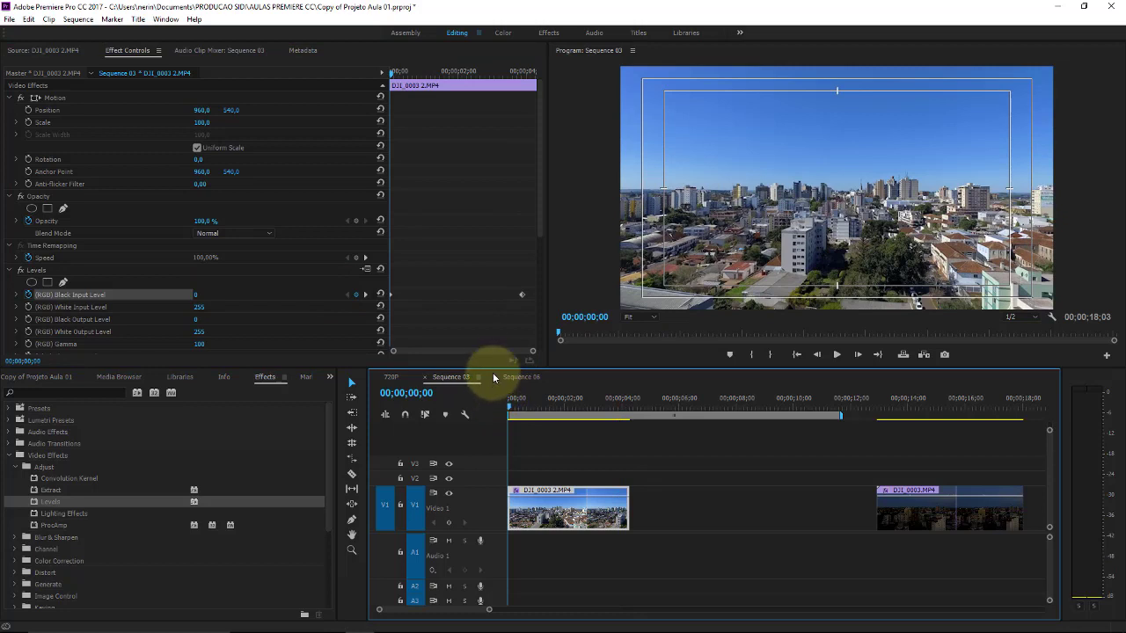
{"action": "key", "text": "space"}
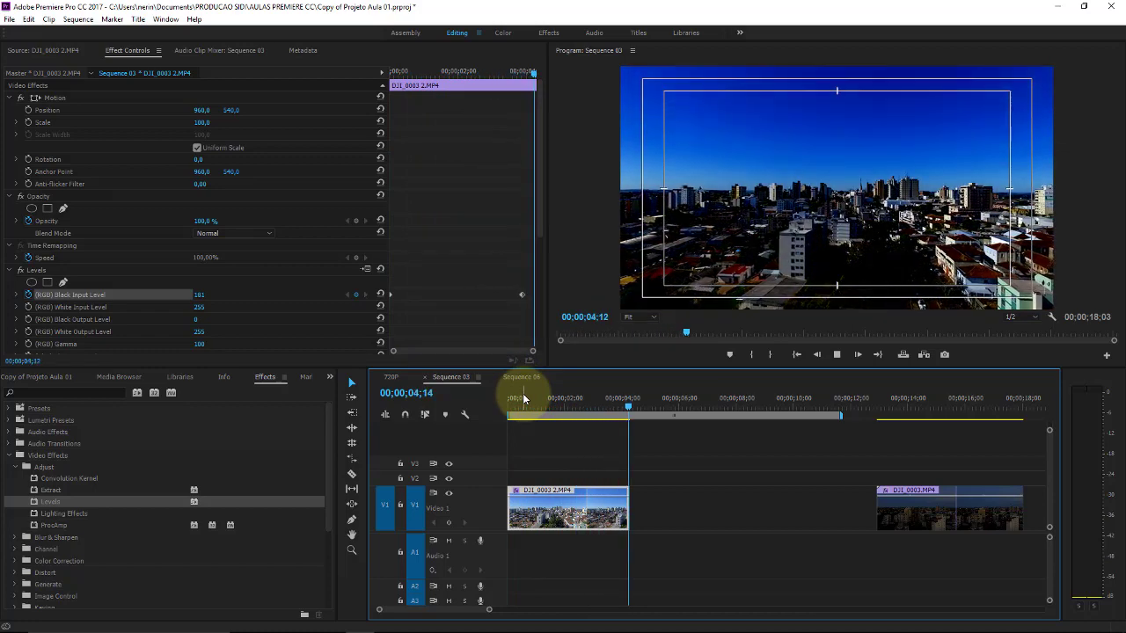
{"action": "key", "text": "space"}
{"action": "mouse_move", "coordinate": [508, 398]}
{"action": "left_mouse_down"}
{"action": "mouse_move", "coordinate": [573, 399]}
{"action": "mouse_move", "coordinate": [514, 410]}
{"action": "mouse_move", "coordinate": [619, 393]}
{"action": "left_mouse_up"}
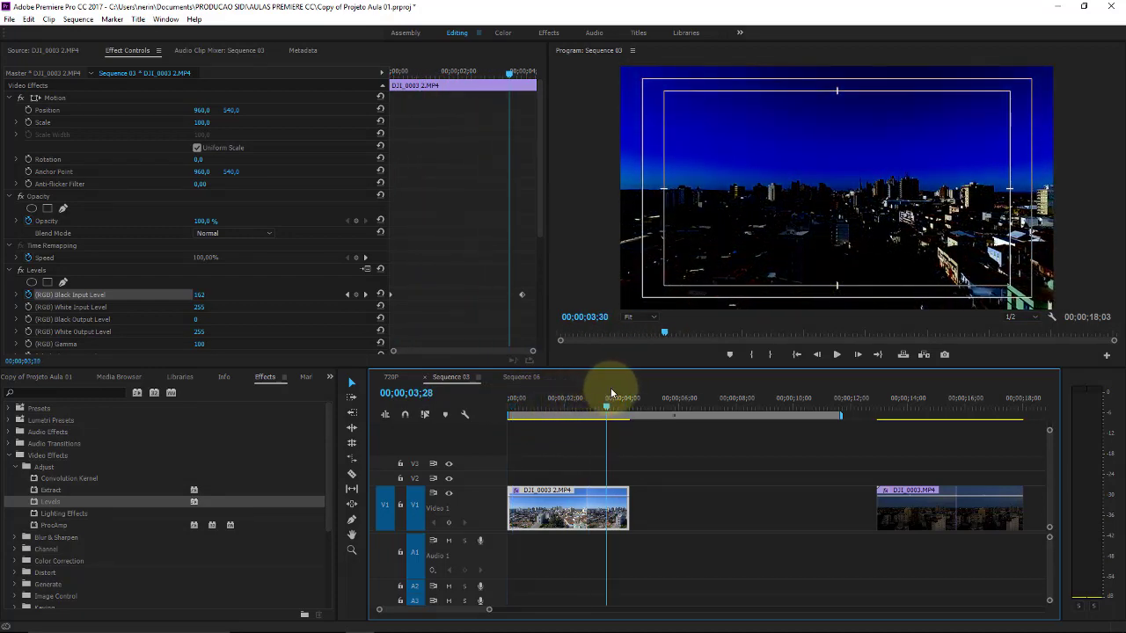
Move DJI_0003.MP4 left toward the first clip and end the work area at its out point.
{"action": "left_click", "coordinate": [79, 19]}
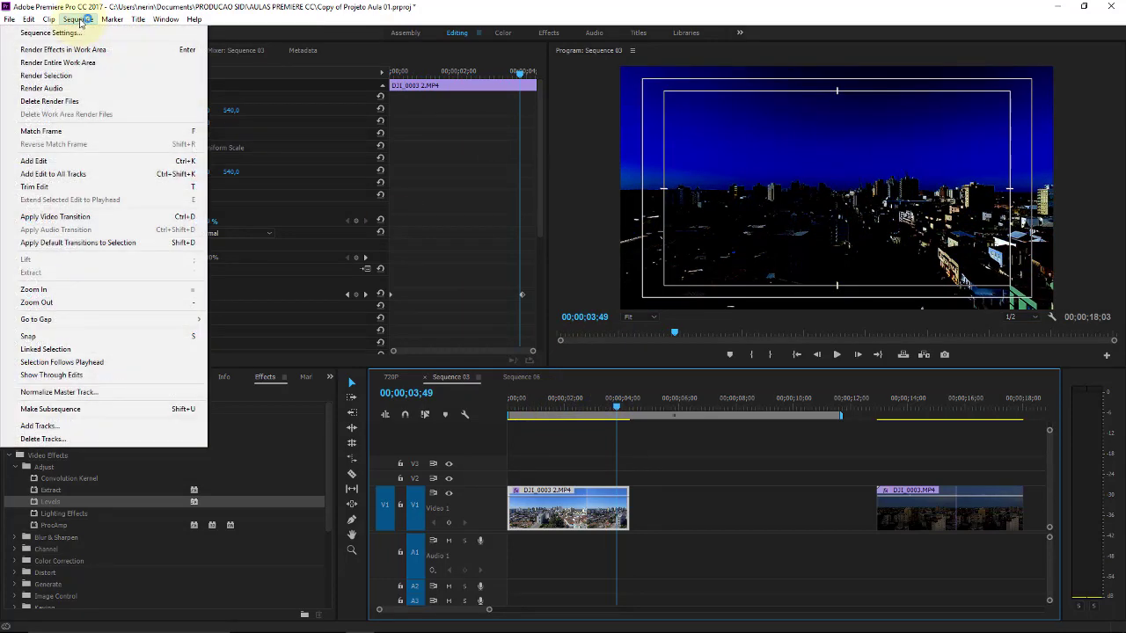
{"action": "left_click", "coordinate": [870, 524]}
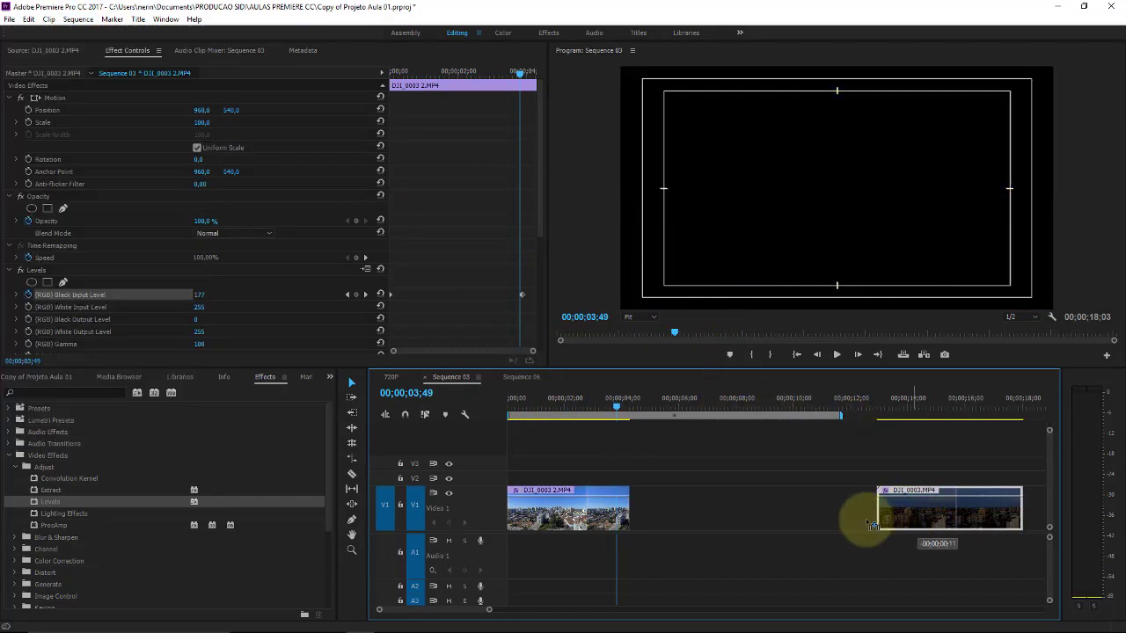
{"action": "left_click_drag", "start_coordinate": [870, 524], "coordinate": [698, 512]}
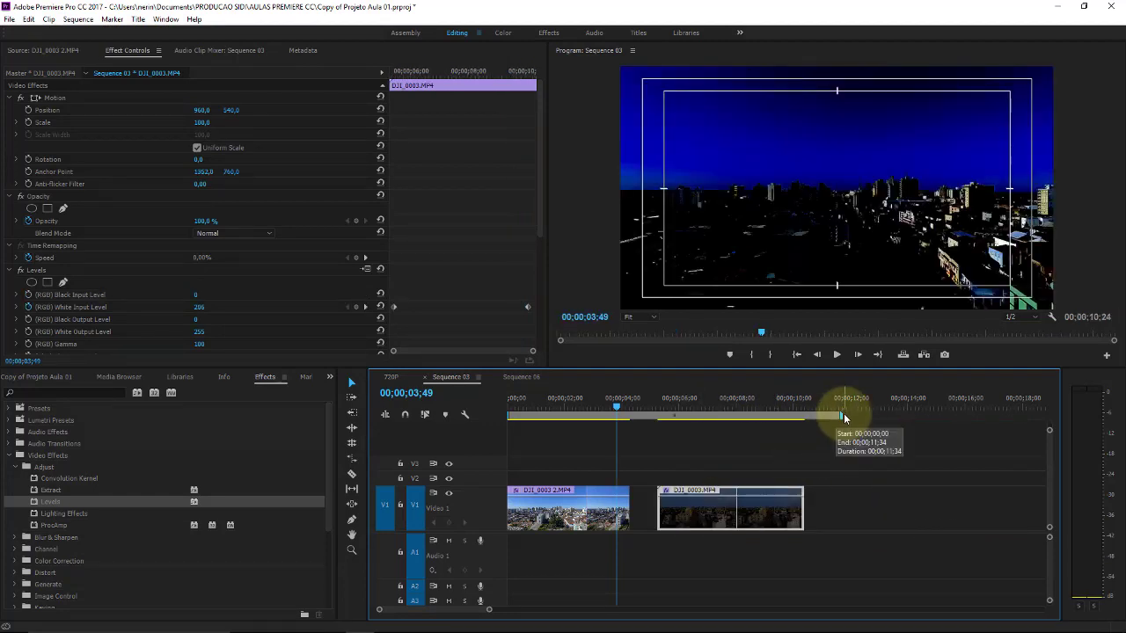
{"action": "left_click_drag", "start_coordinate": [841, 411], "coordinate": [816, 410]}
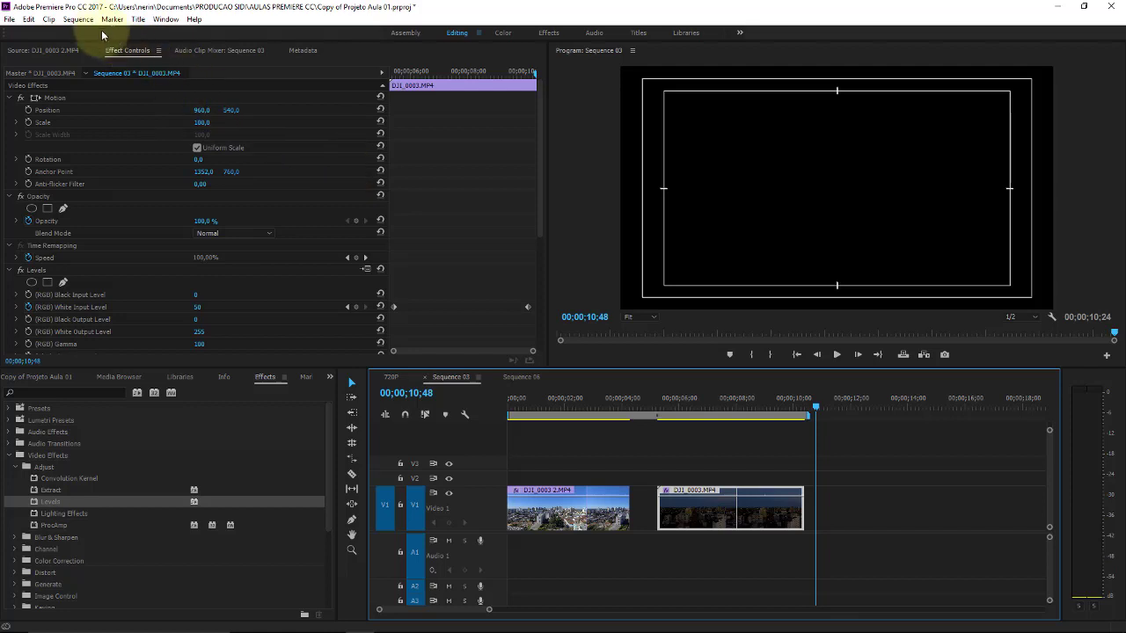
Nudge the first clip slightly later, then render the entire work area of Sequence 03.
{"action": "left_click", "coordinate": [78, 20]}
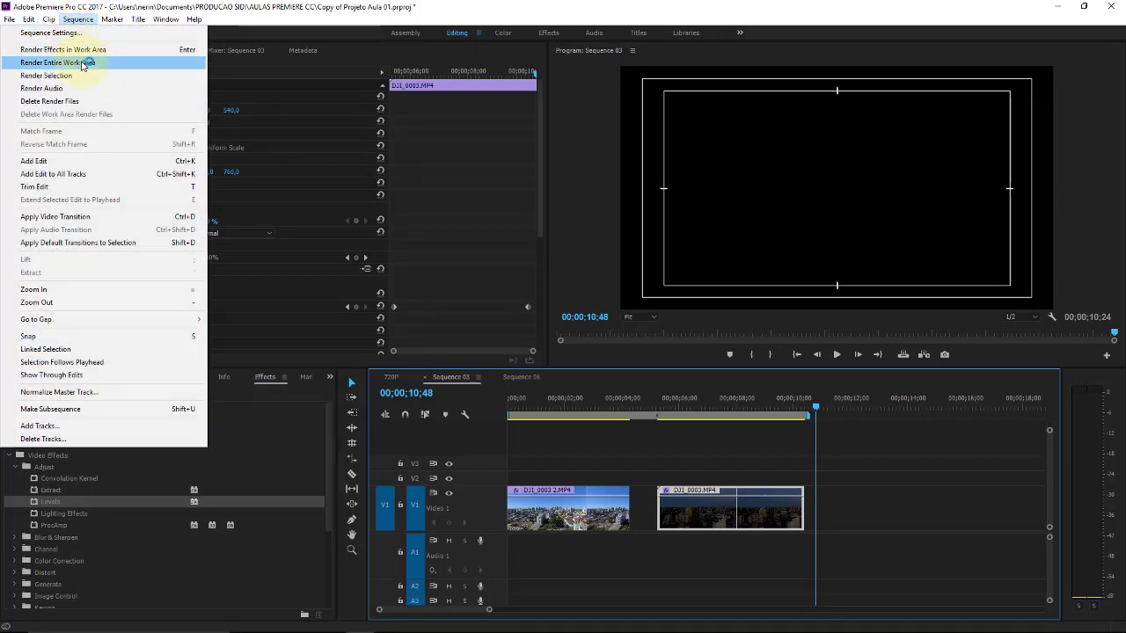
{"action": "left_click", "coordinate": [565, 400]}
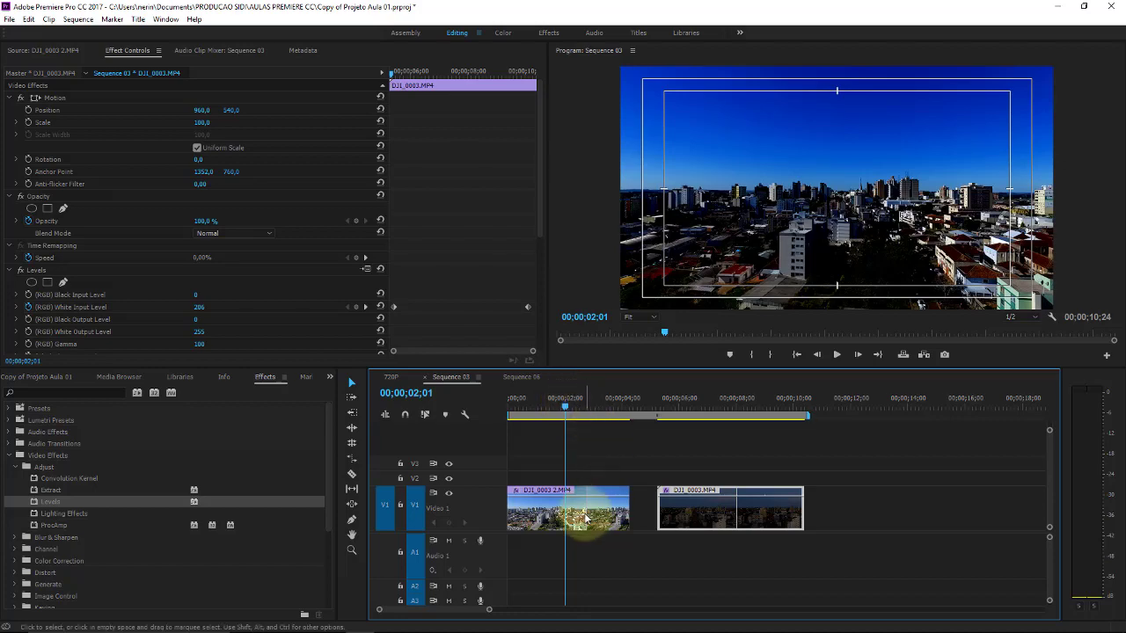
{"action": "left_click_drag", "start_coordinate": [583, 517], "coordinate": [598, 516]}
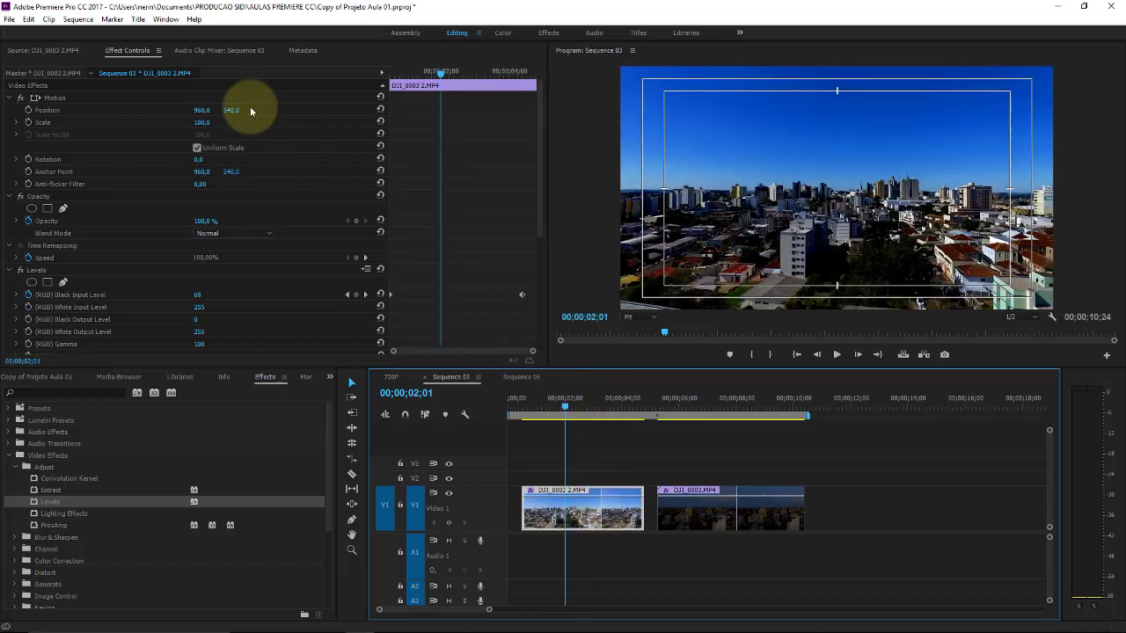
{"action": "left_click", "coordinate": [78, 19]}
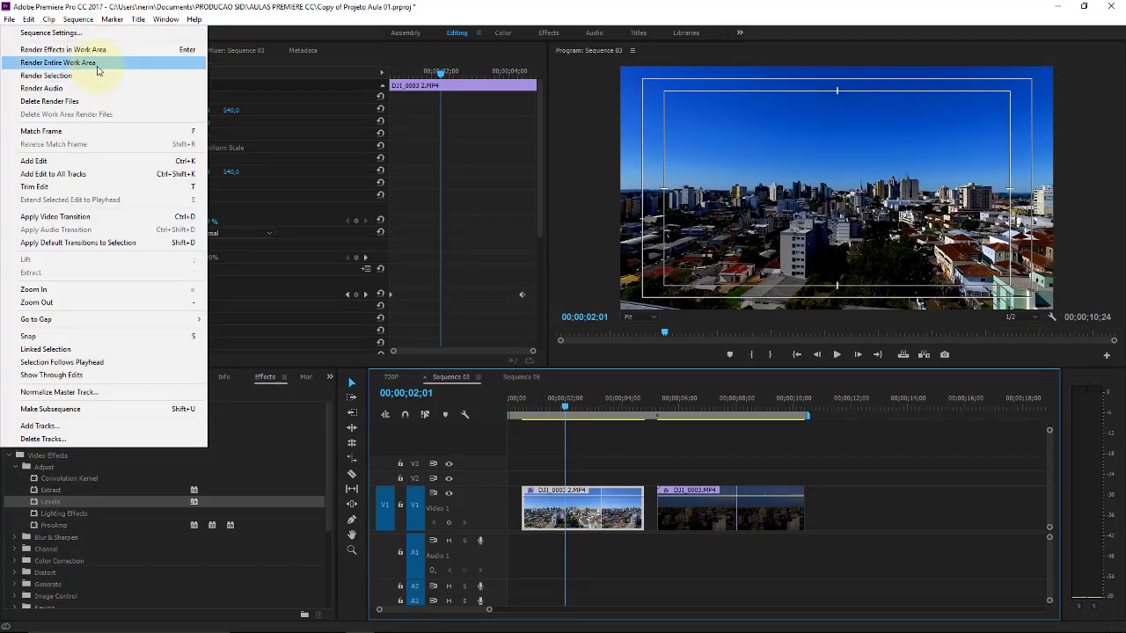
{"action": "left_click", "coordinate": [97, 63]}
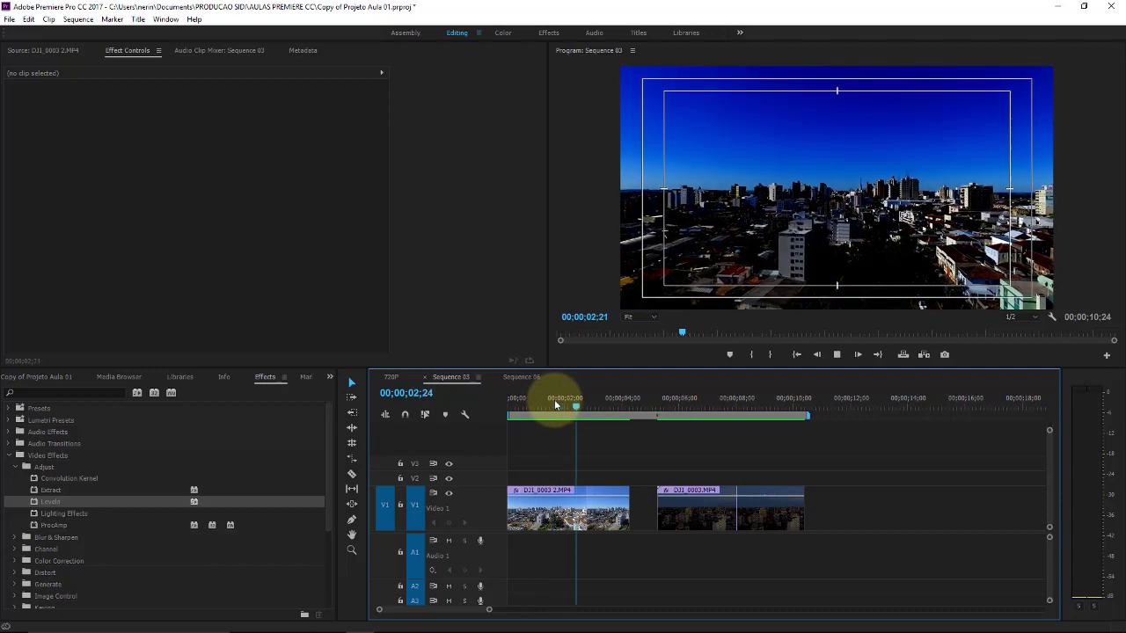
{"action": "left_click", "coordinate": [508, 399]}
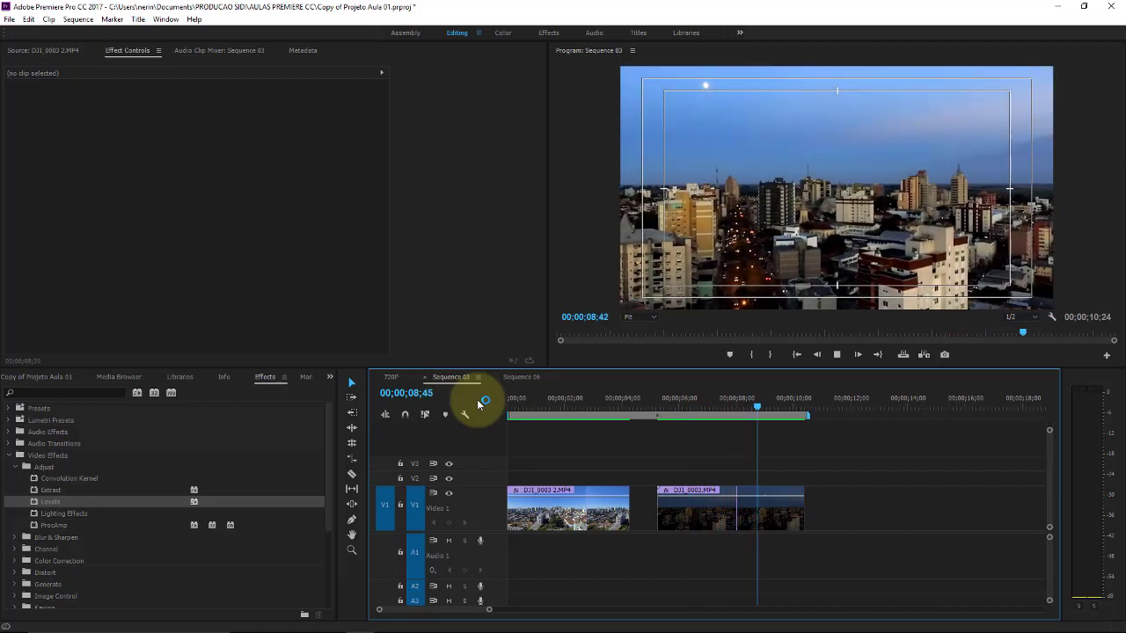
{"action": "key", "text": "space"}
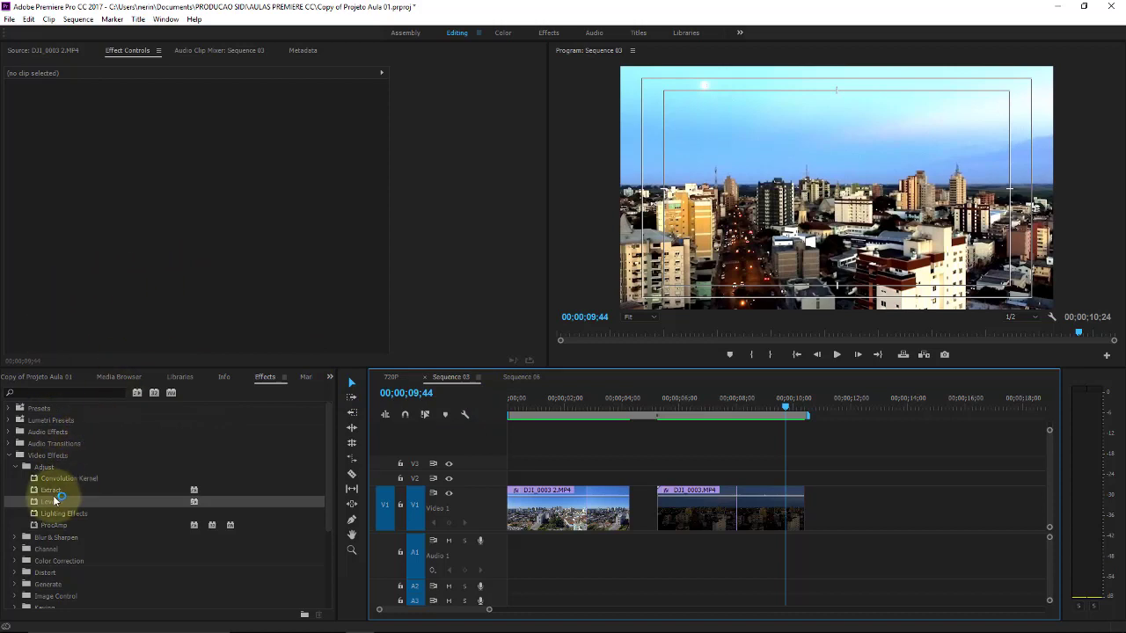
Apply the Levels effect to the first clip and raise its gamma.
{"action": "left_click_drag", "start_coordinate": [62, 504], "coordinate": [598, 519]}
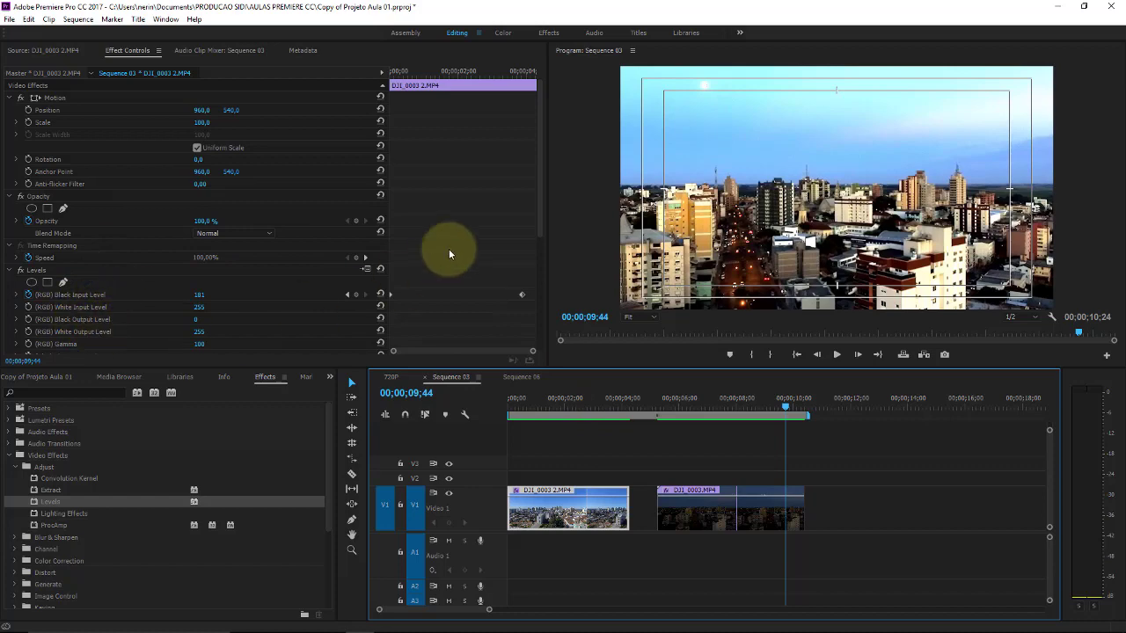
{"action": "left_click_drag", "start_coordinate": [544, 185], "coordinate": [546, 253]}
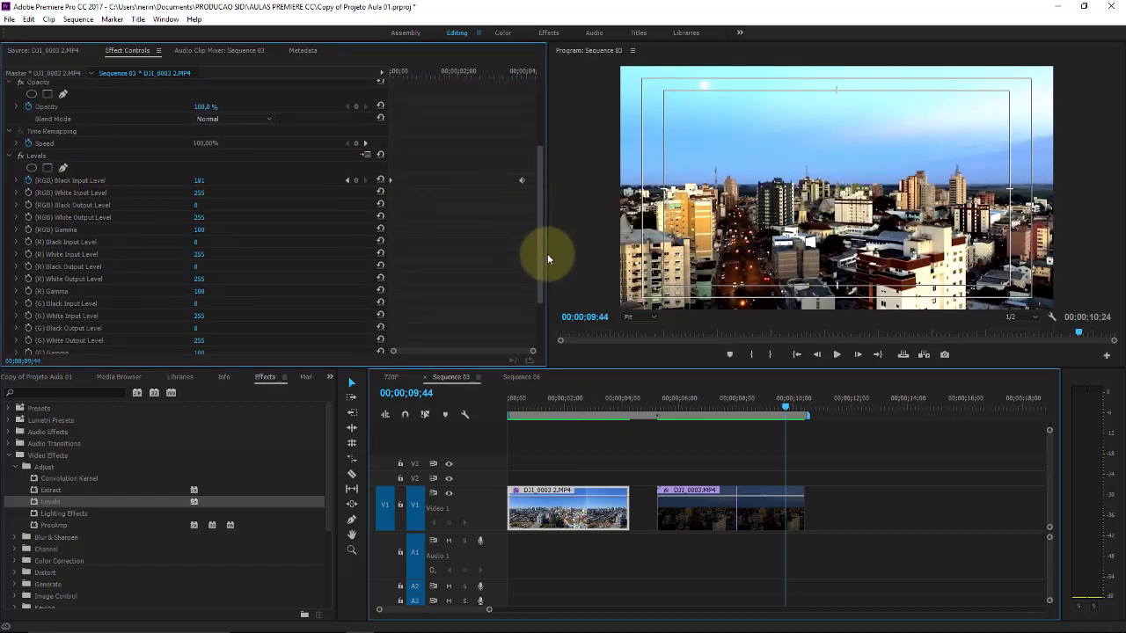
{"action": "left_click_drag", "start_coordinate": [199, 230], "coordinate": [606, 225]}
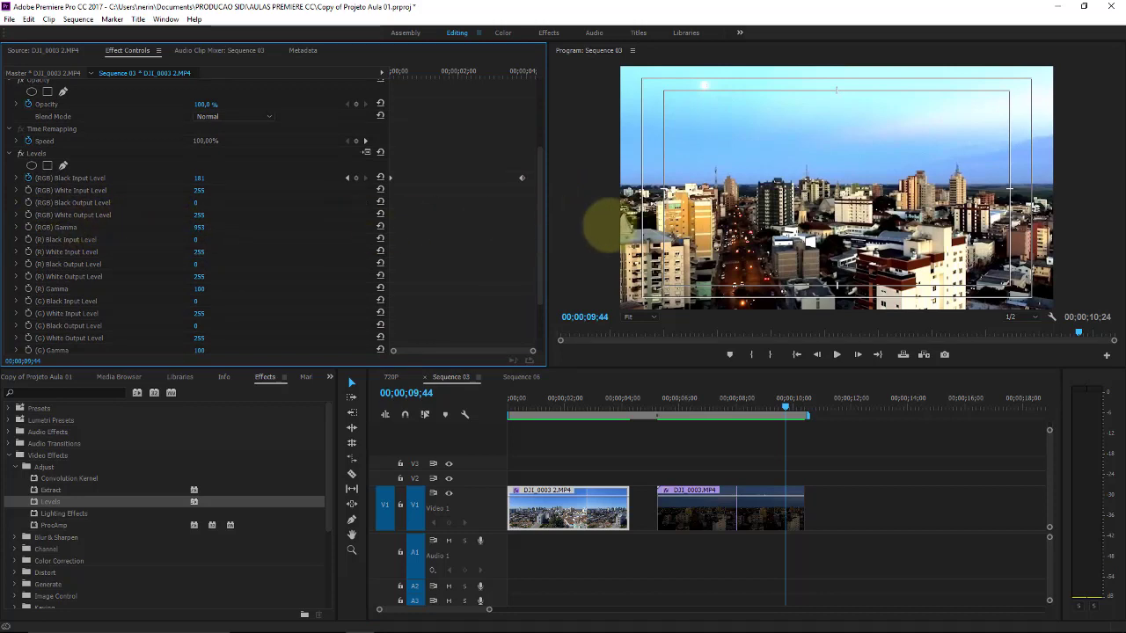
Set DJI_0003.MP4's Levels (RGB) Gamma to 140 and (R) Black Output Level to 158.
{"action": "left_click", "coordinate": [765, 506]}
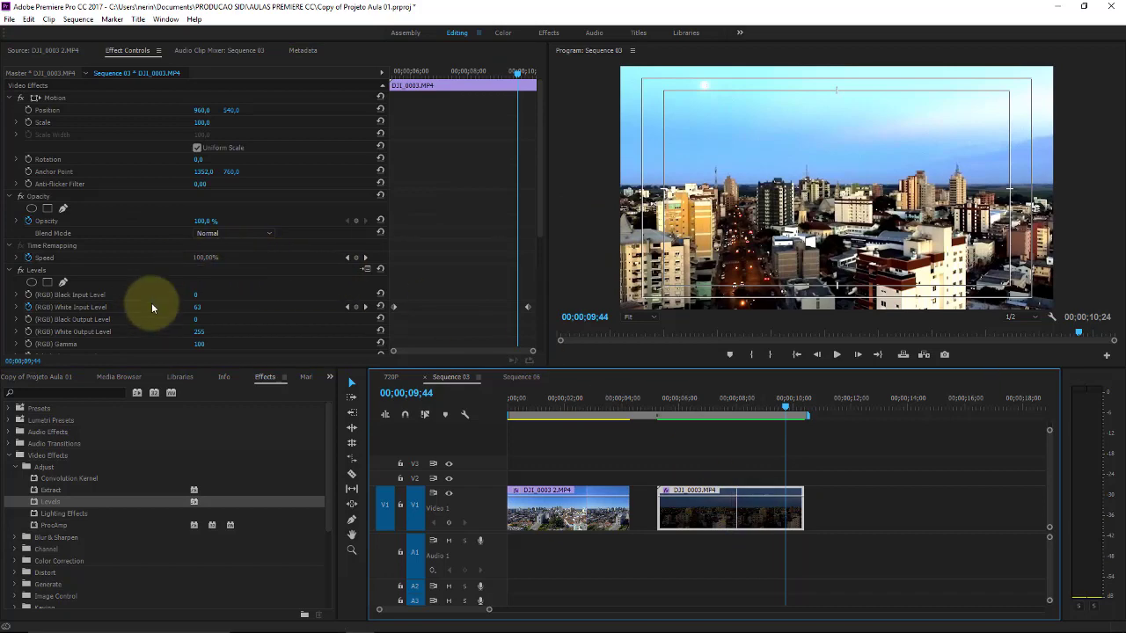
{"action": "mouse_move", "coordinate": [199, 344]}
{"action": "left_mouse_down"}
{"action": "mouse_move", "coordinate": [165, 337]}
{"action": "mouse_move", "coordinate": [167, 348]}
{"action": "mouse_move", "coordinate": [199, 344]}
{"action": "left_mouse_up"}
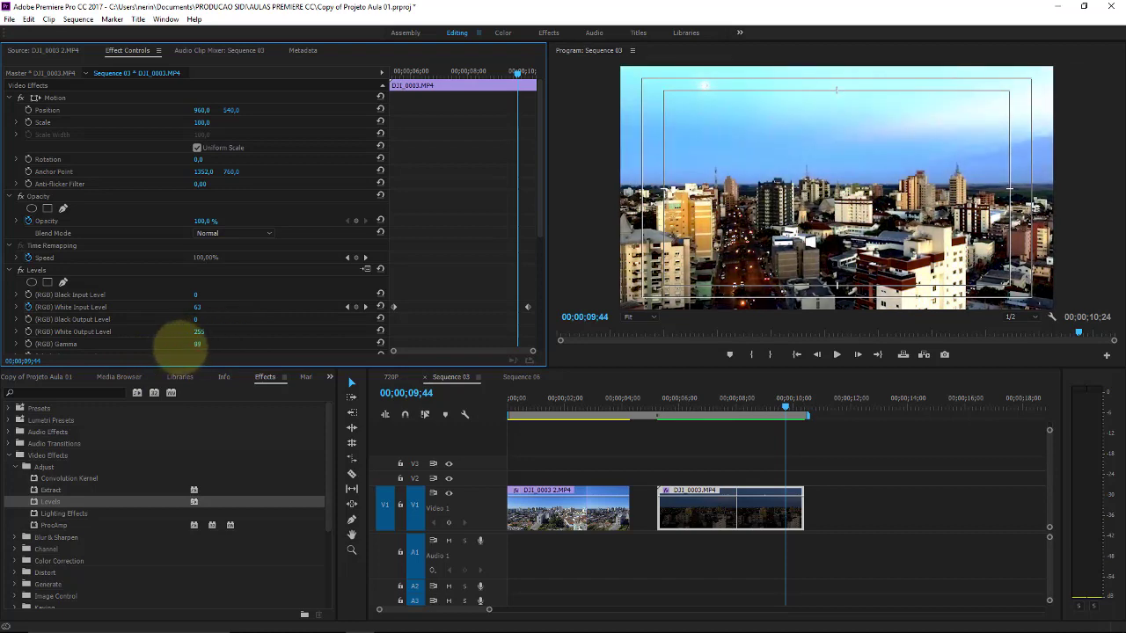
{"action": "left_click_drag", "start_coordinate": [199, 344], "coordinate": [215, 346]}
{"action": "left_click_drag", "start_coordinate": [539, 189], "coordinate": [539, 273]}
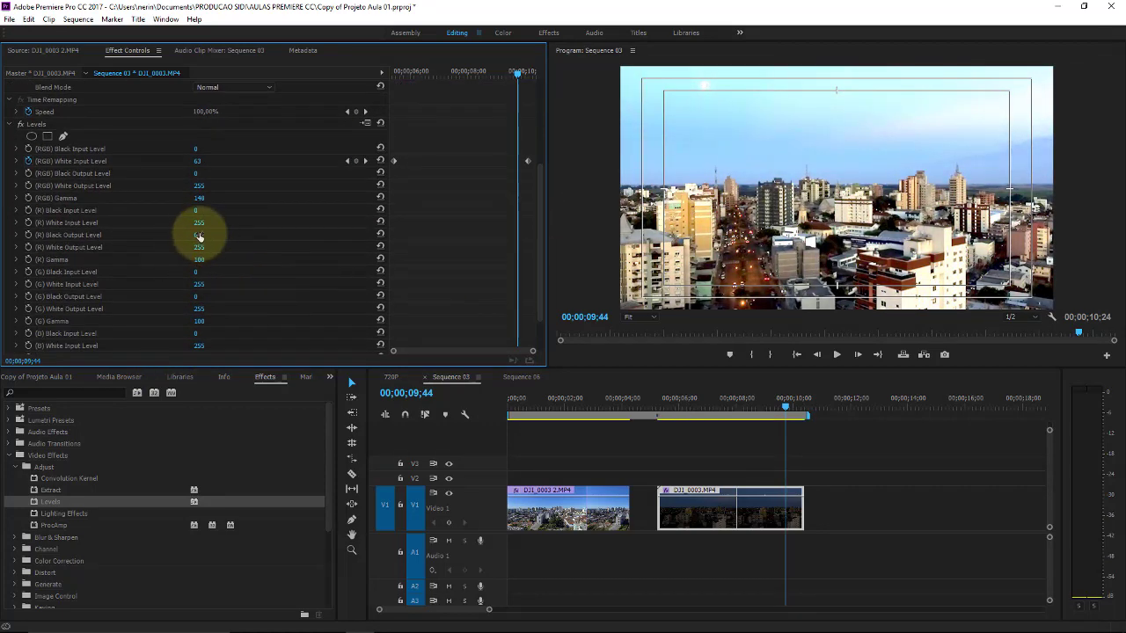
{"action": "mouse_move", "coordinate": [200, 236]}
{"action": "left_mouse_down"}
{"action": "mouse_move", "coordinate": [140, 253]}
{"action": "mouse_move", "coordinate": [221, 243]}
{"action": "left_mouse_up"}
{"action": "left_click", "coordinate": [201, 160]}
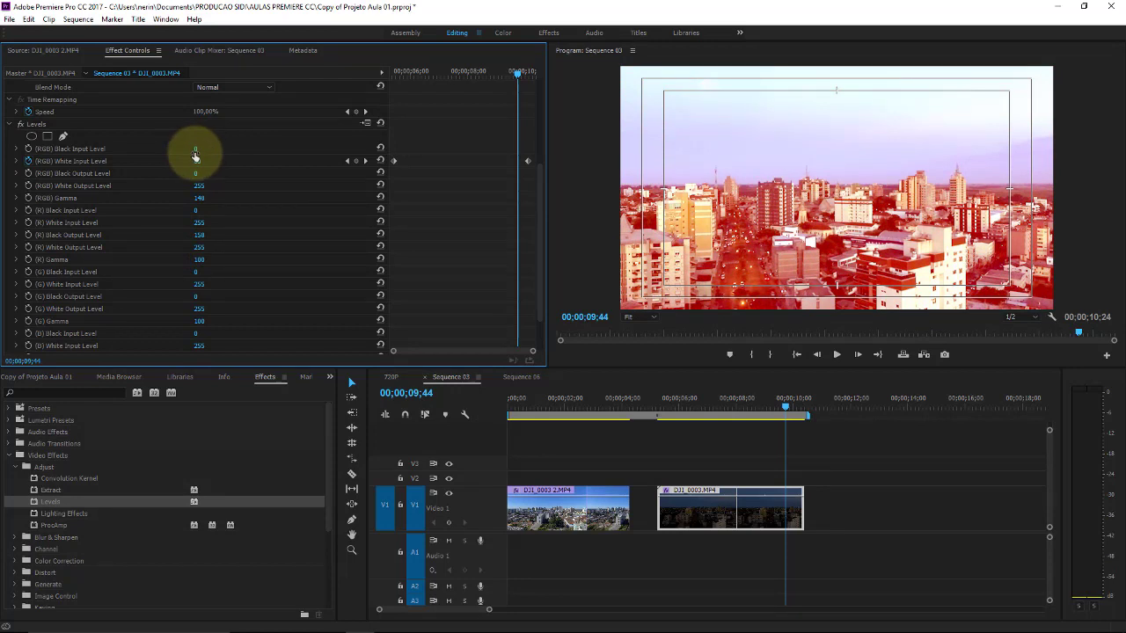
{"action": "left_click", "coordinate": [643, 401]}
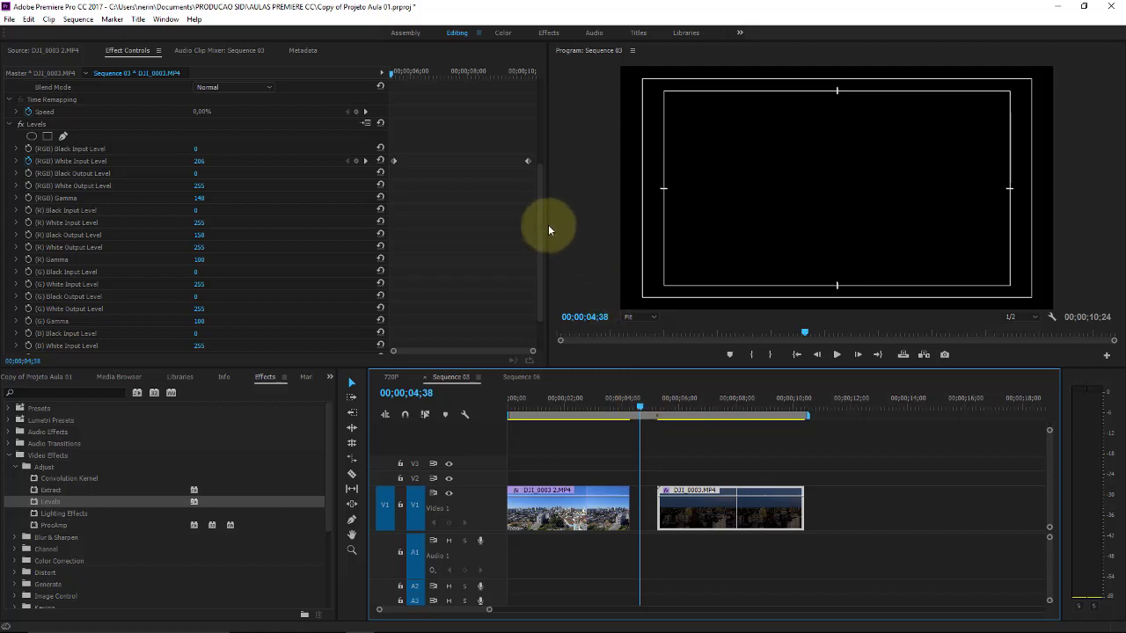
{"action": "mouse_move", "coordinate": [538, 218]}
{"action": "left_mouse_down"}
{"action": "mouse_move", "coordinate": [544, 242]}
{"action": "mouse_move", "coordinate": [541, 182]}
{"action": "left_mouse_up"}
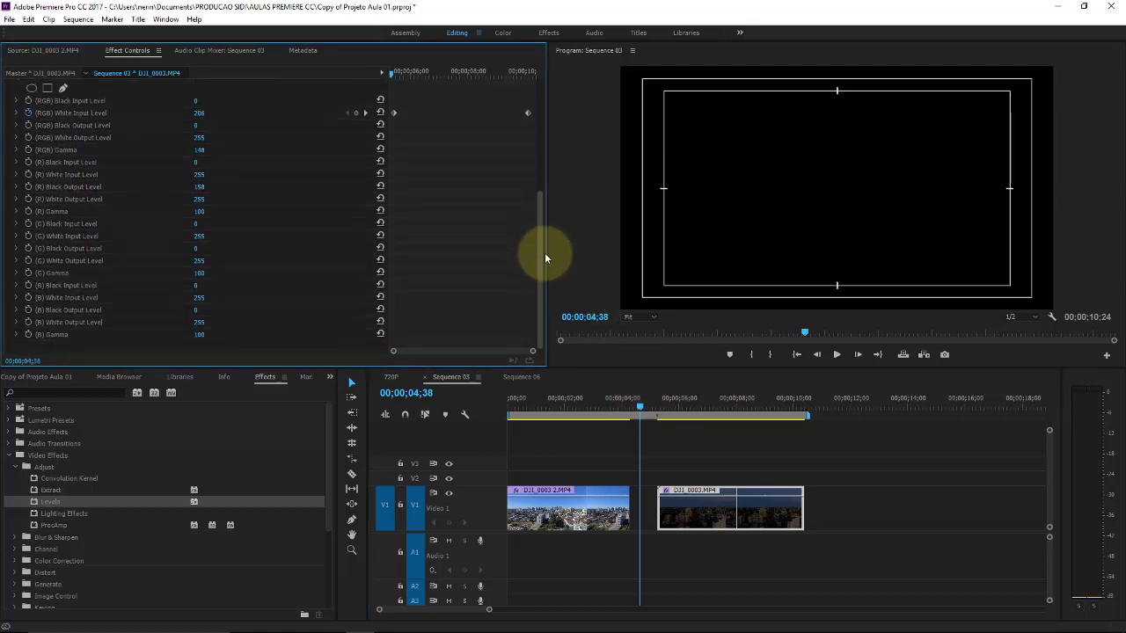